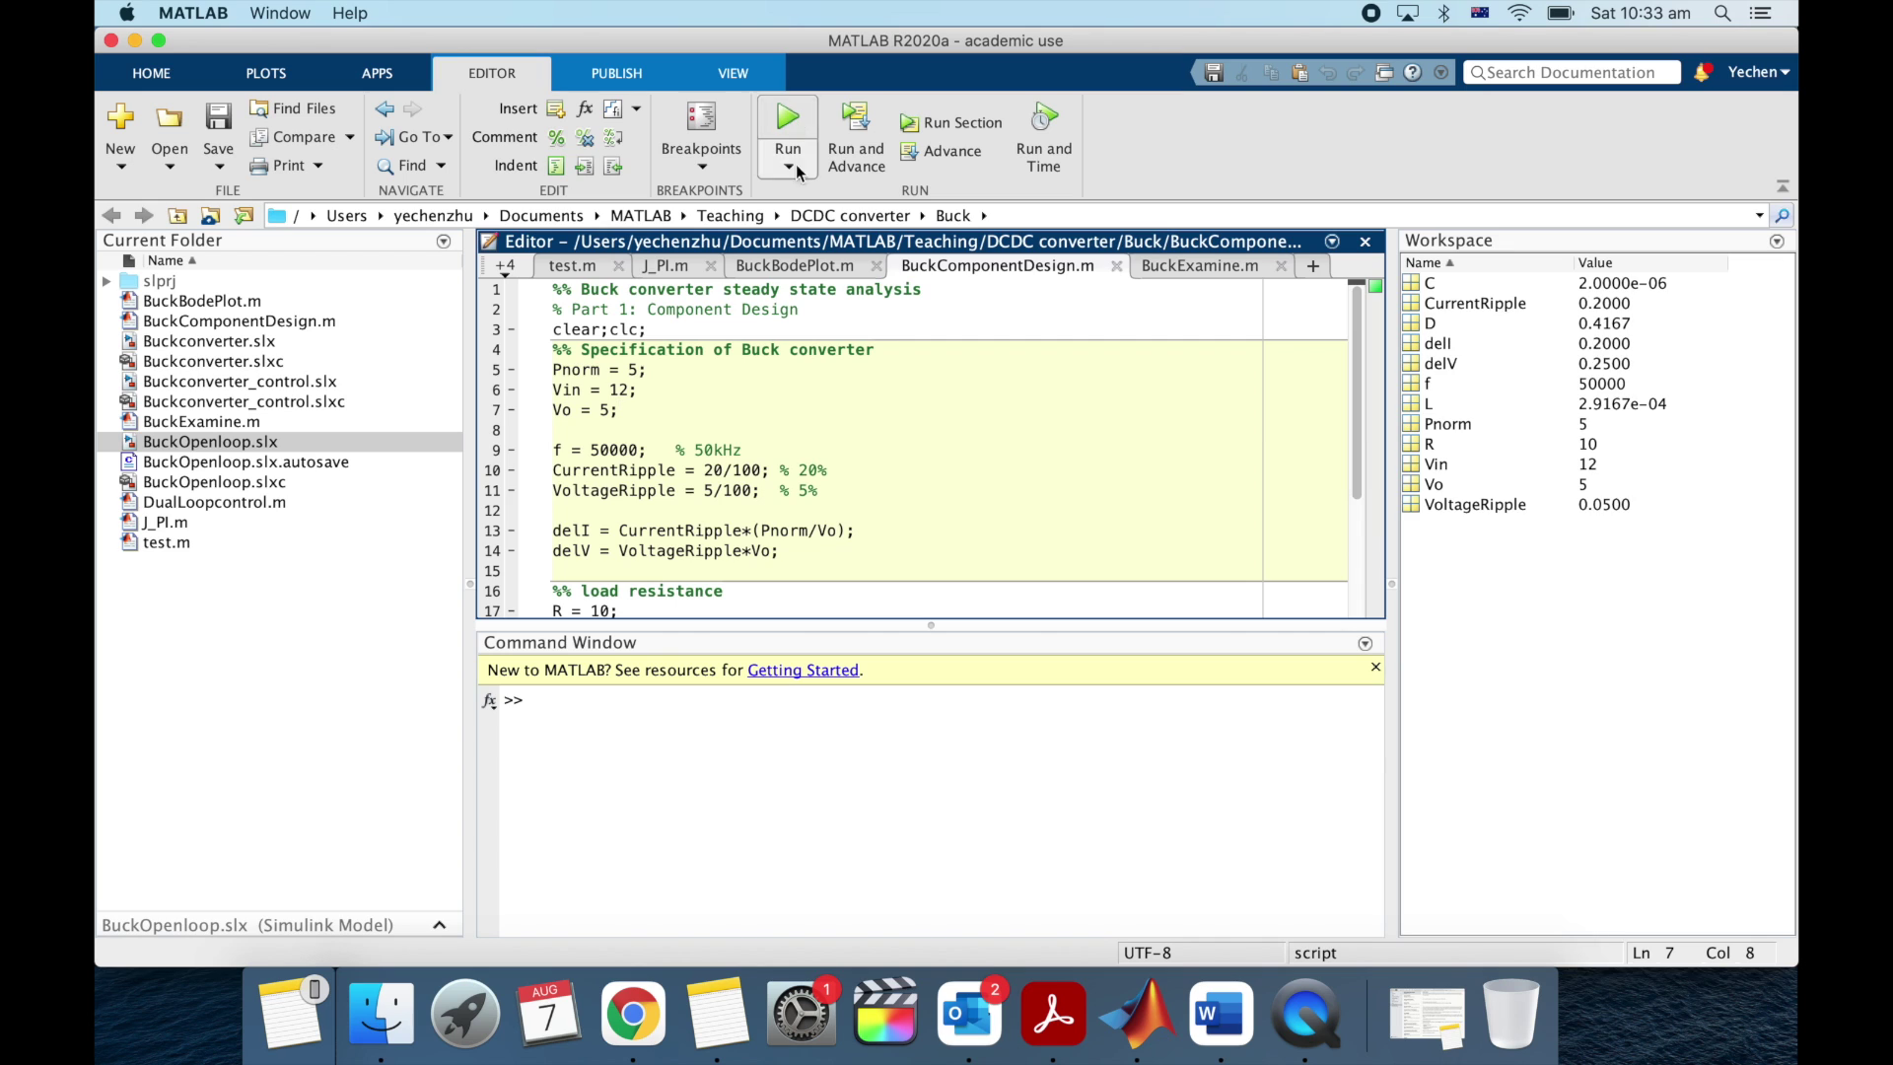
Step: Review the formulas in BuckComponentDesign.m and the specifications, CCM check and DCM equation in BuckExamine.m
{"action": "scroll", "coordinate": [853, 468], "scroll_direction": "down", "scroll_amount": 3}
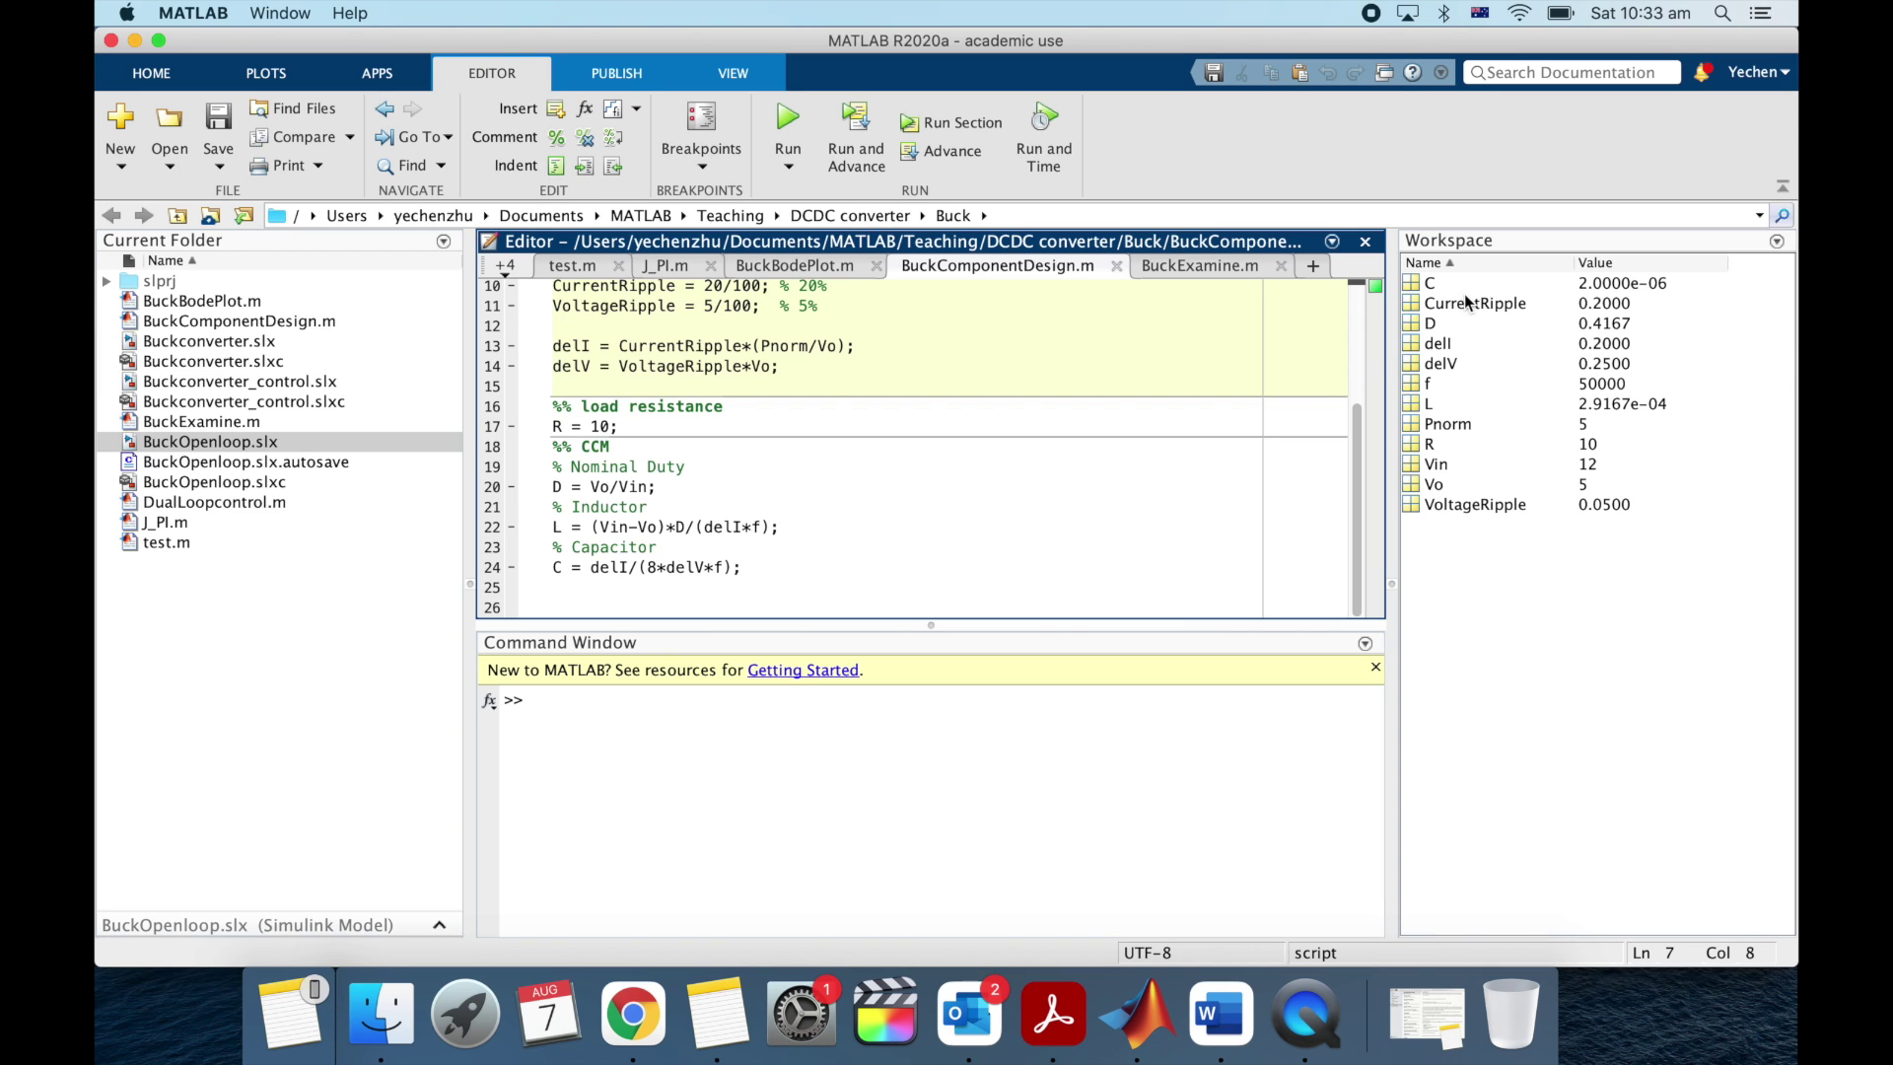
{"action": "left_click", "coordinate": [1171, 264]}
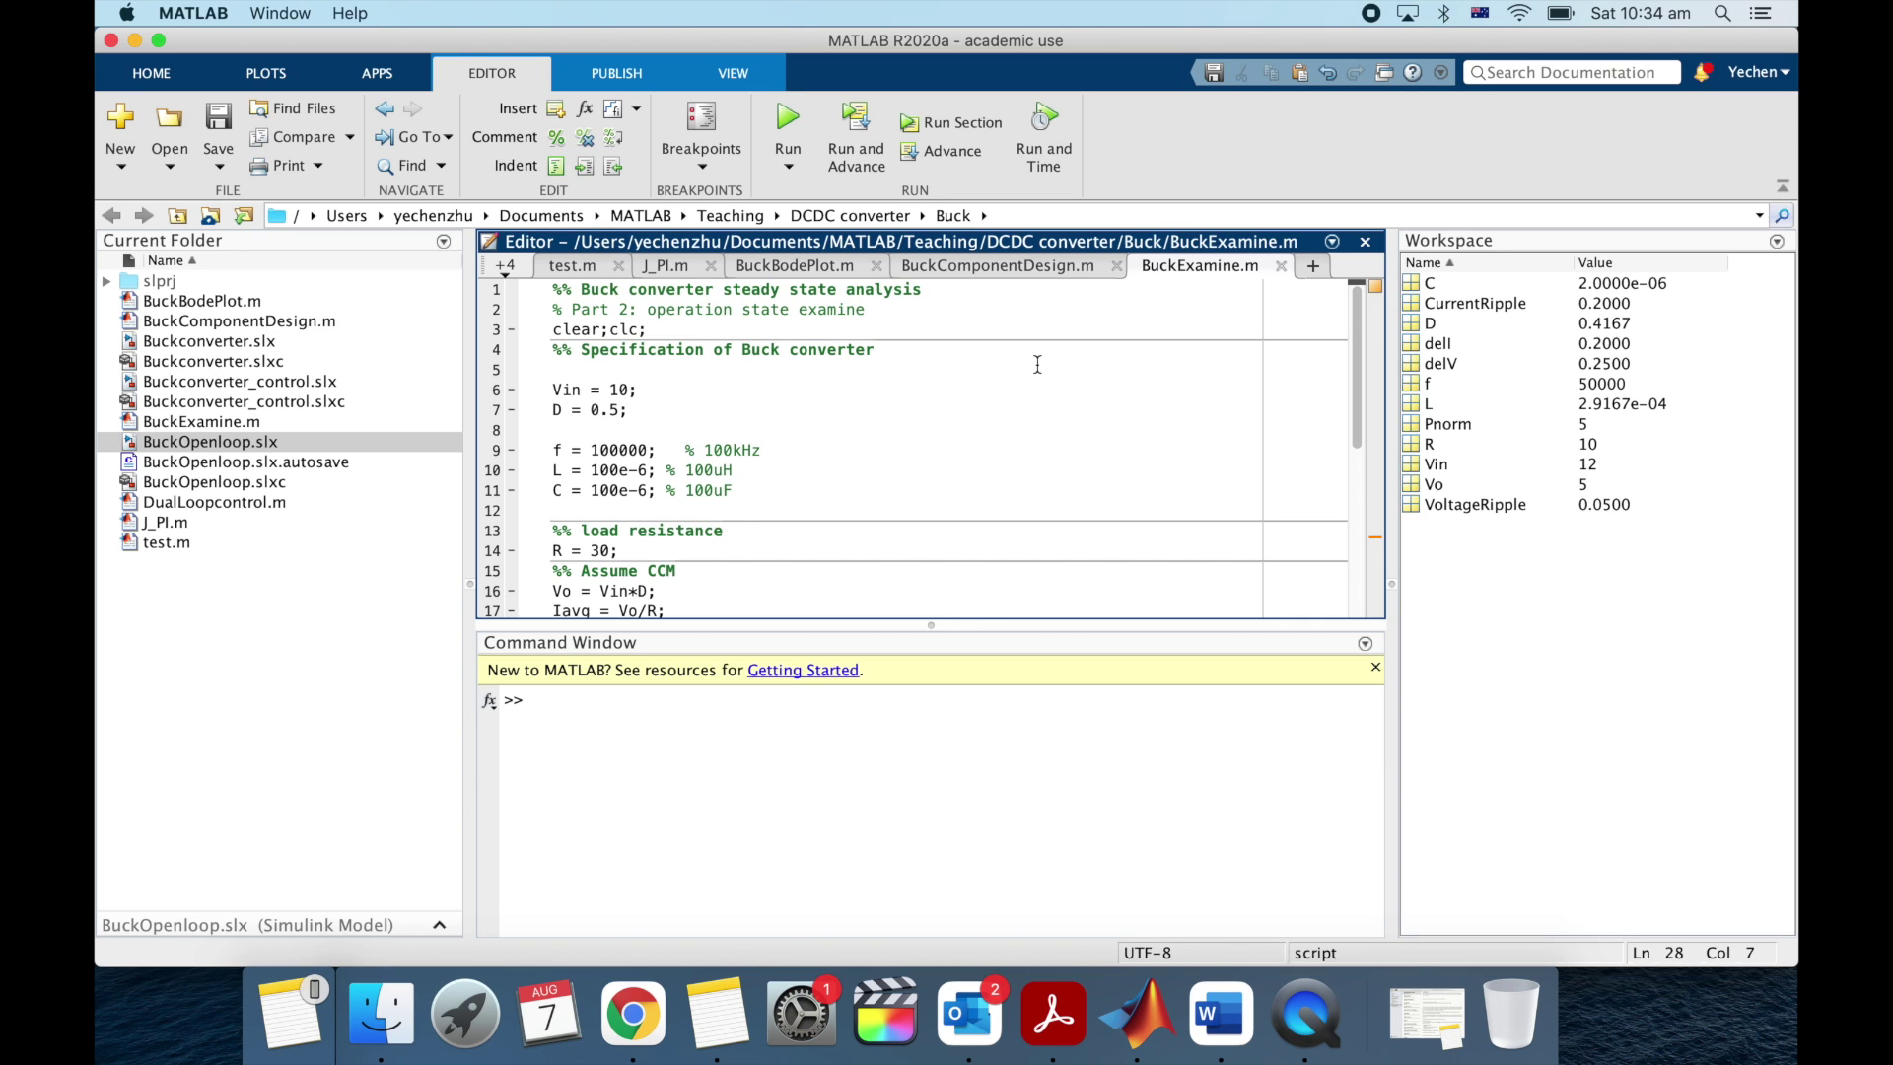
{"action": "scroll", "coordinate": [892, 412], "scroll_direction": "down", "scroll_amount": 3}
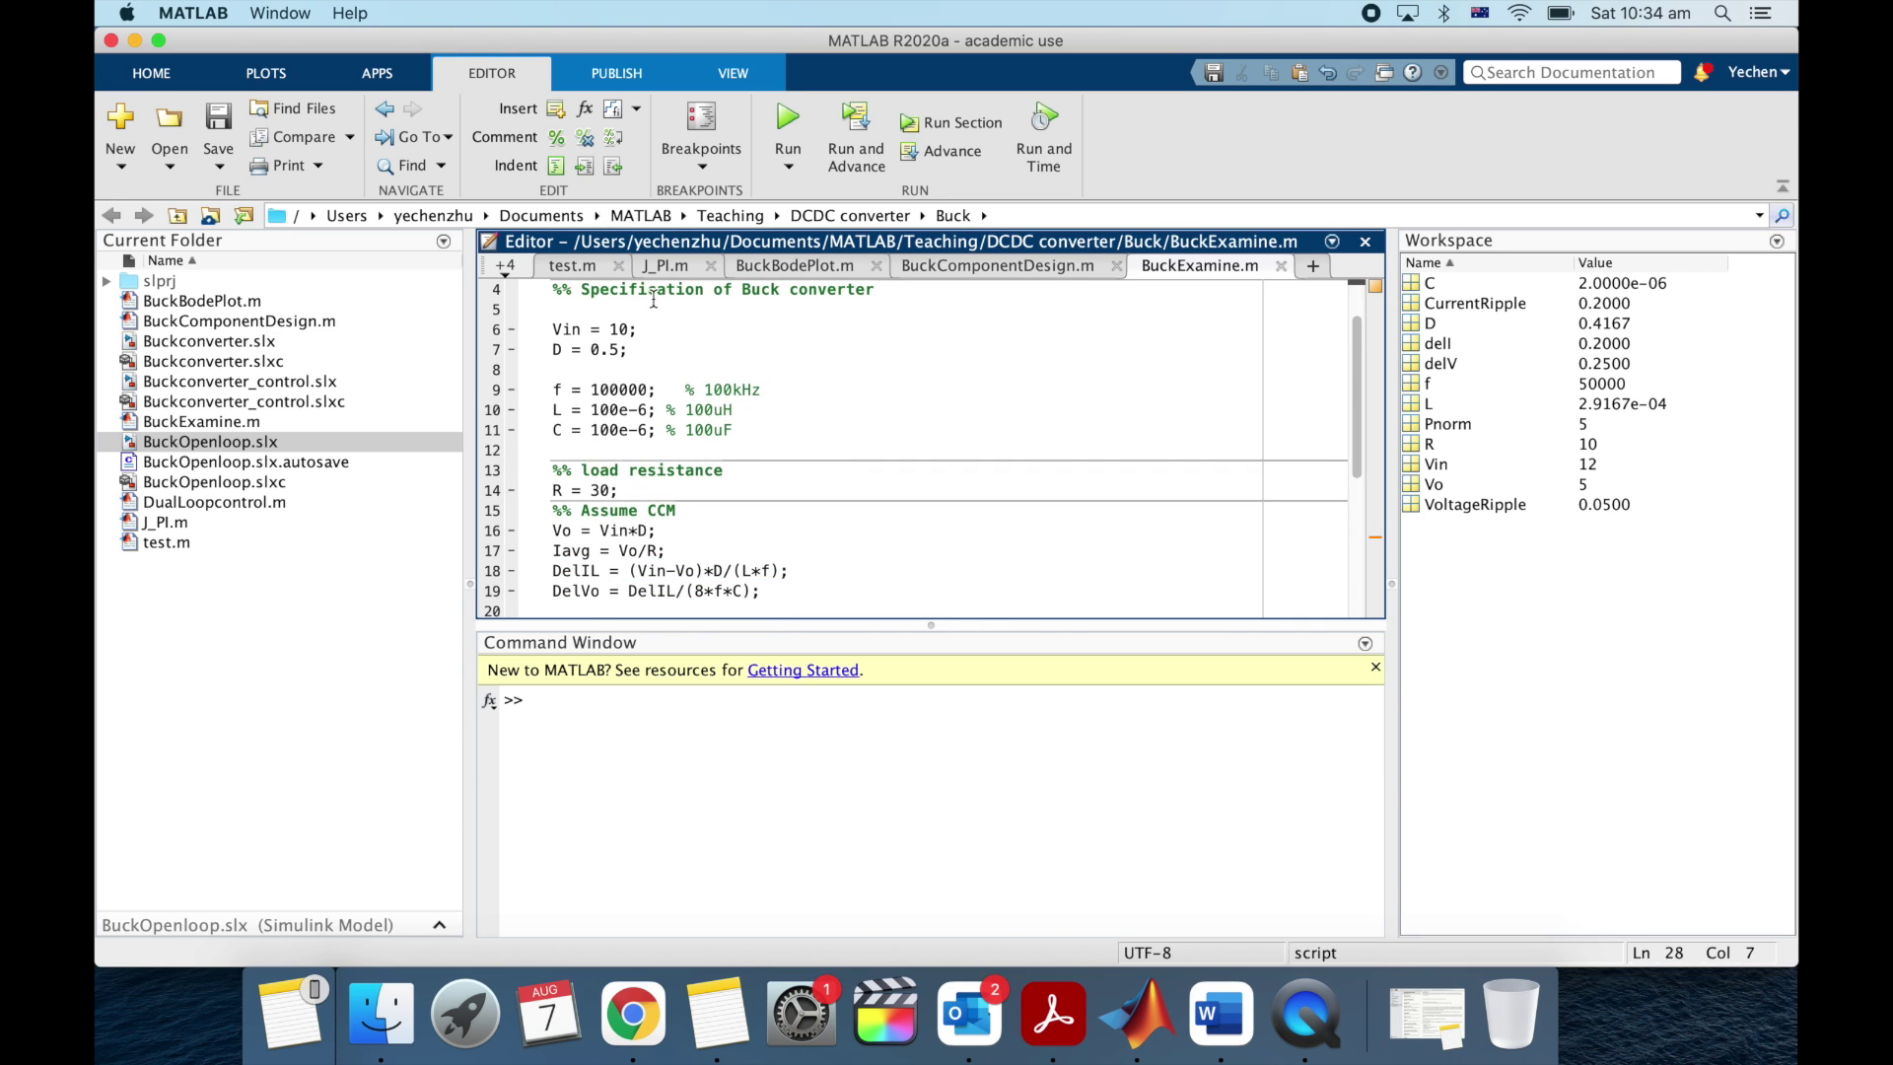
{"action": "left_click", "coordinate": [556, 329]}
{"action": "left_click_drag", "start_coordinate": [570, 329], "coordinate": [641, 436]}
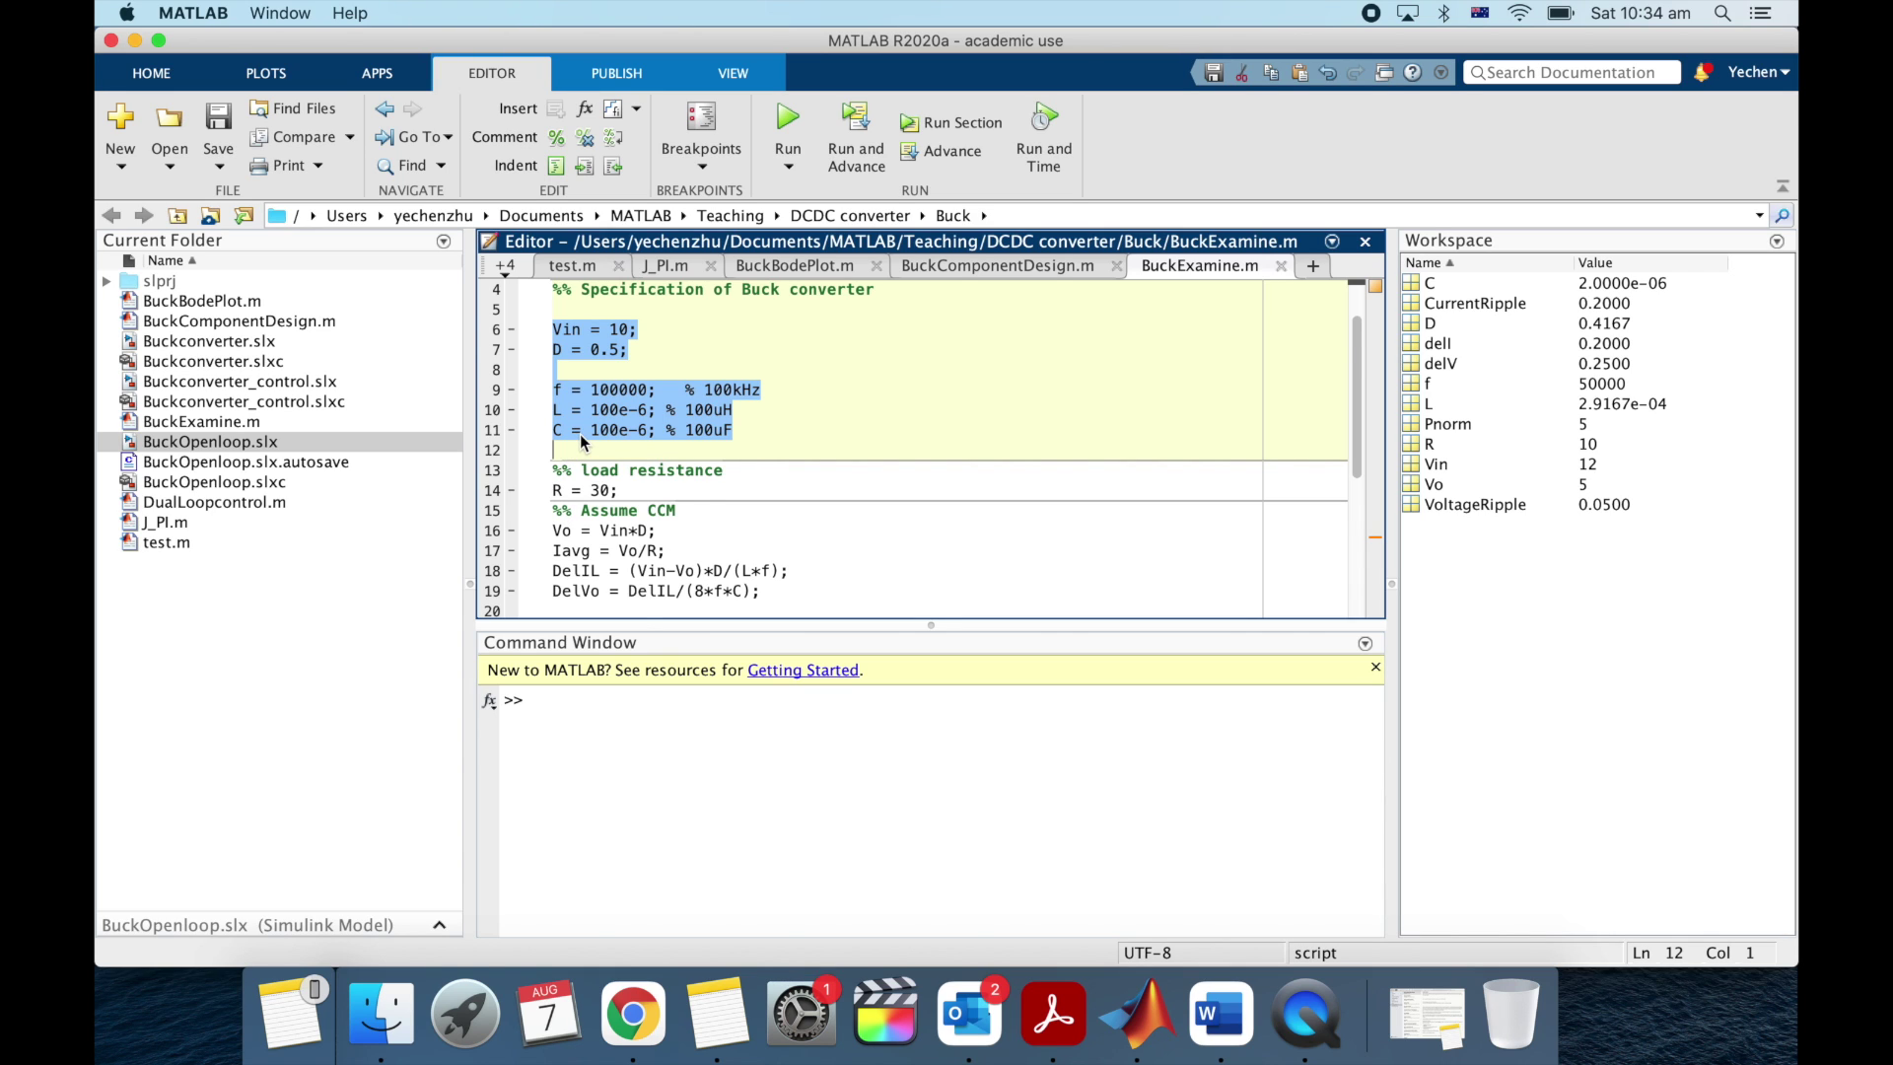
{"action": "scroll", "coordinate": [584, 442], "scroll_direction": "down", "scroll_amount": 3}
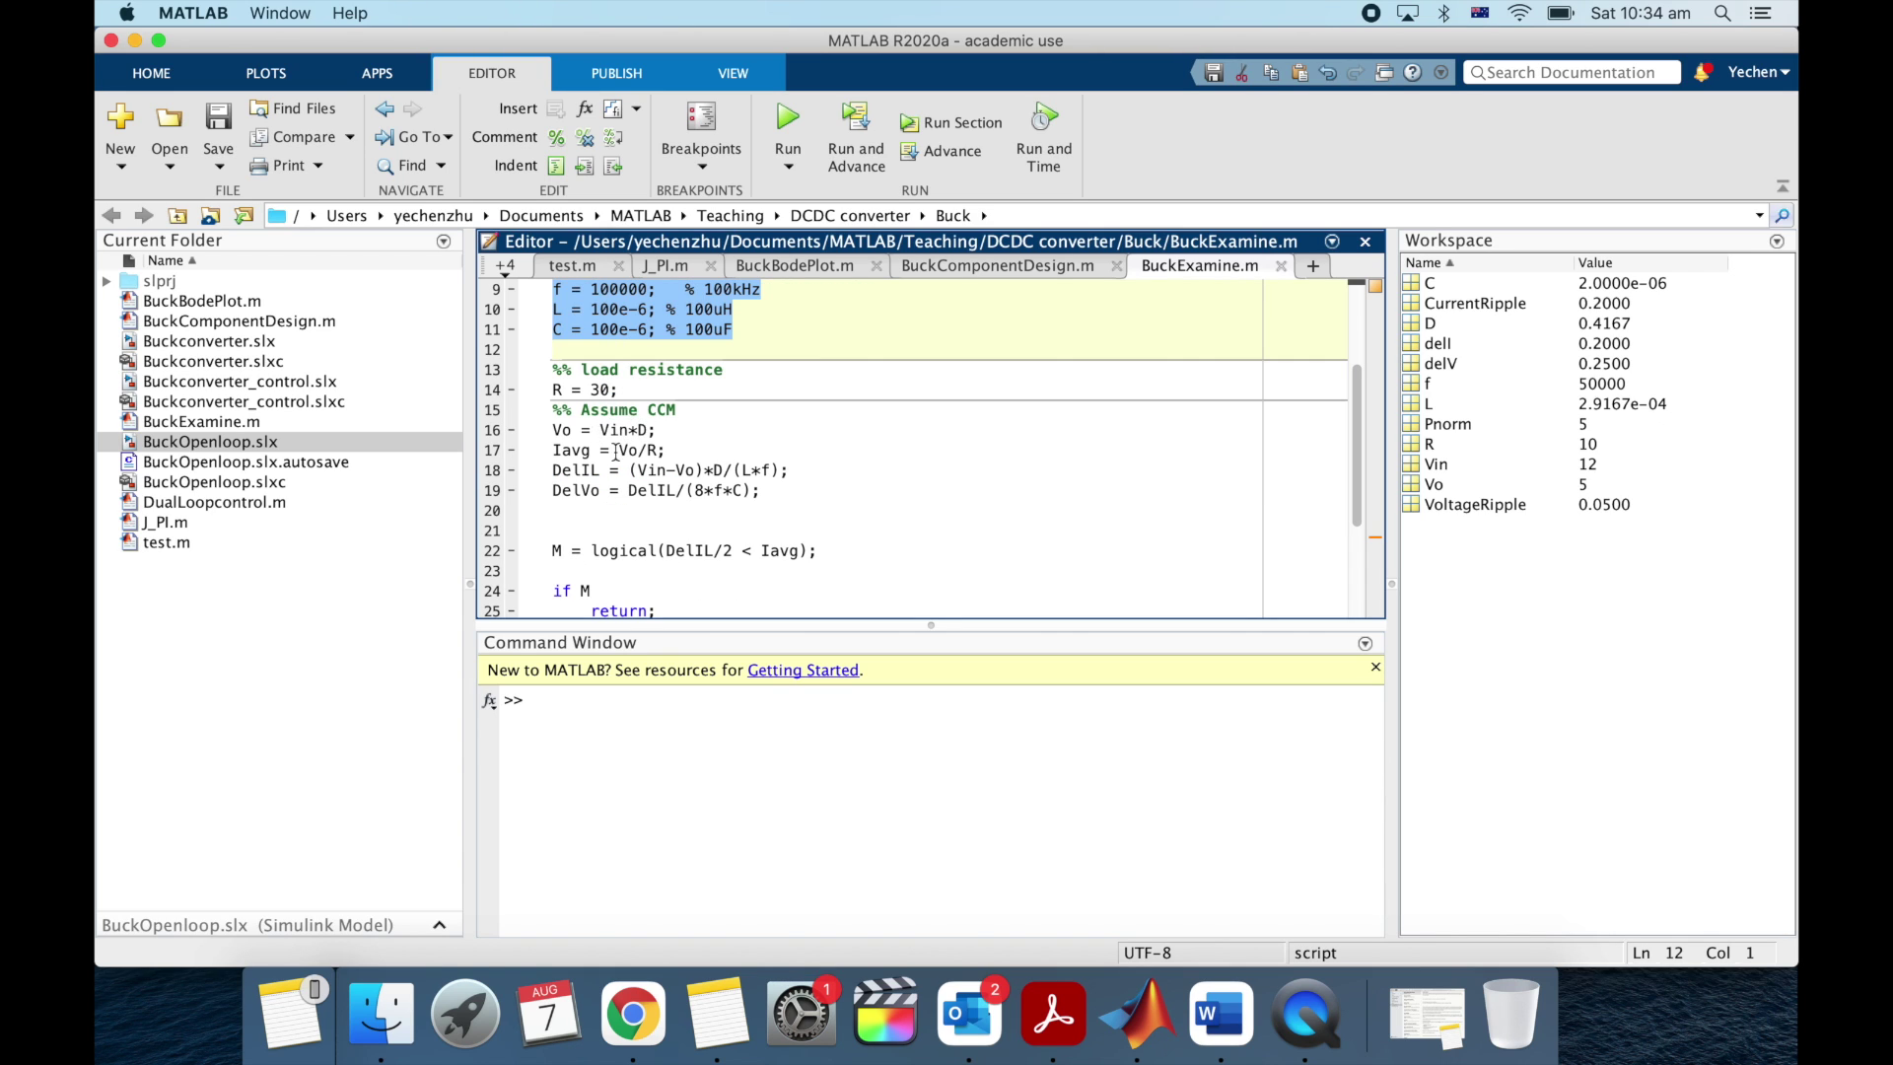
{"action": "scroll", "coordinate": [686, 491], "scroll_direction": "down", "scroll_amount": 3}
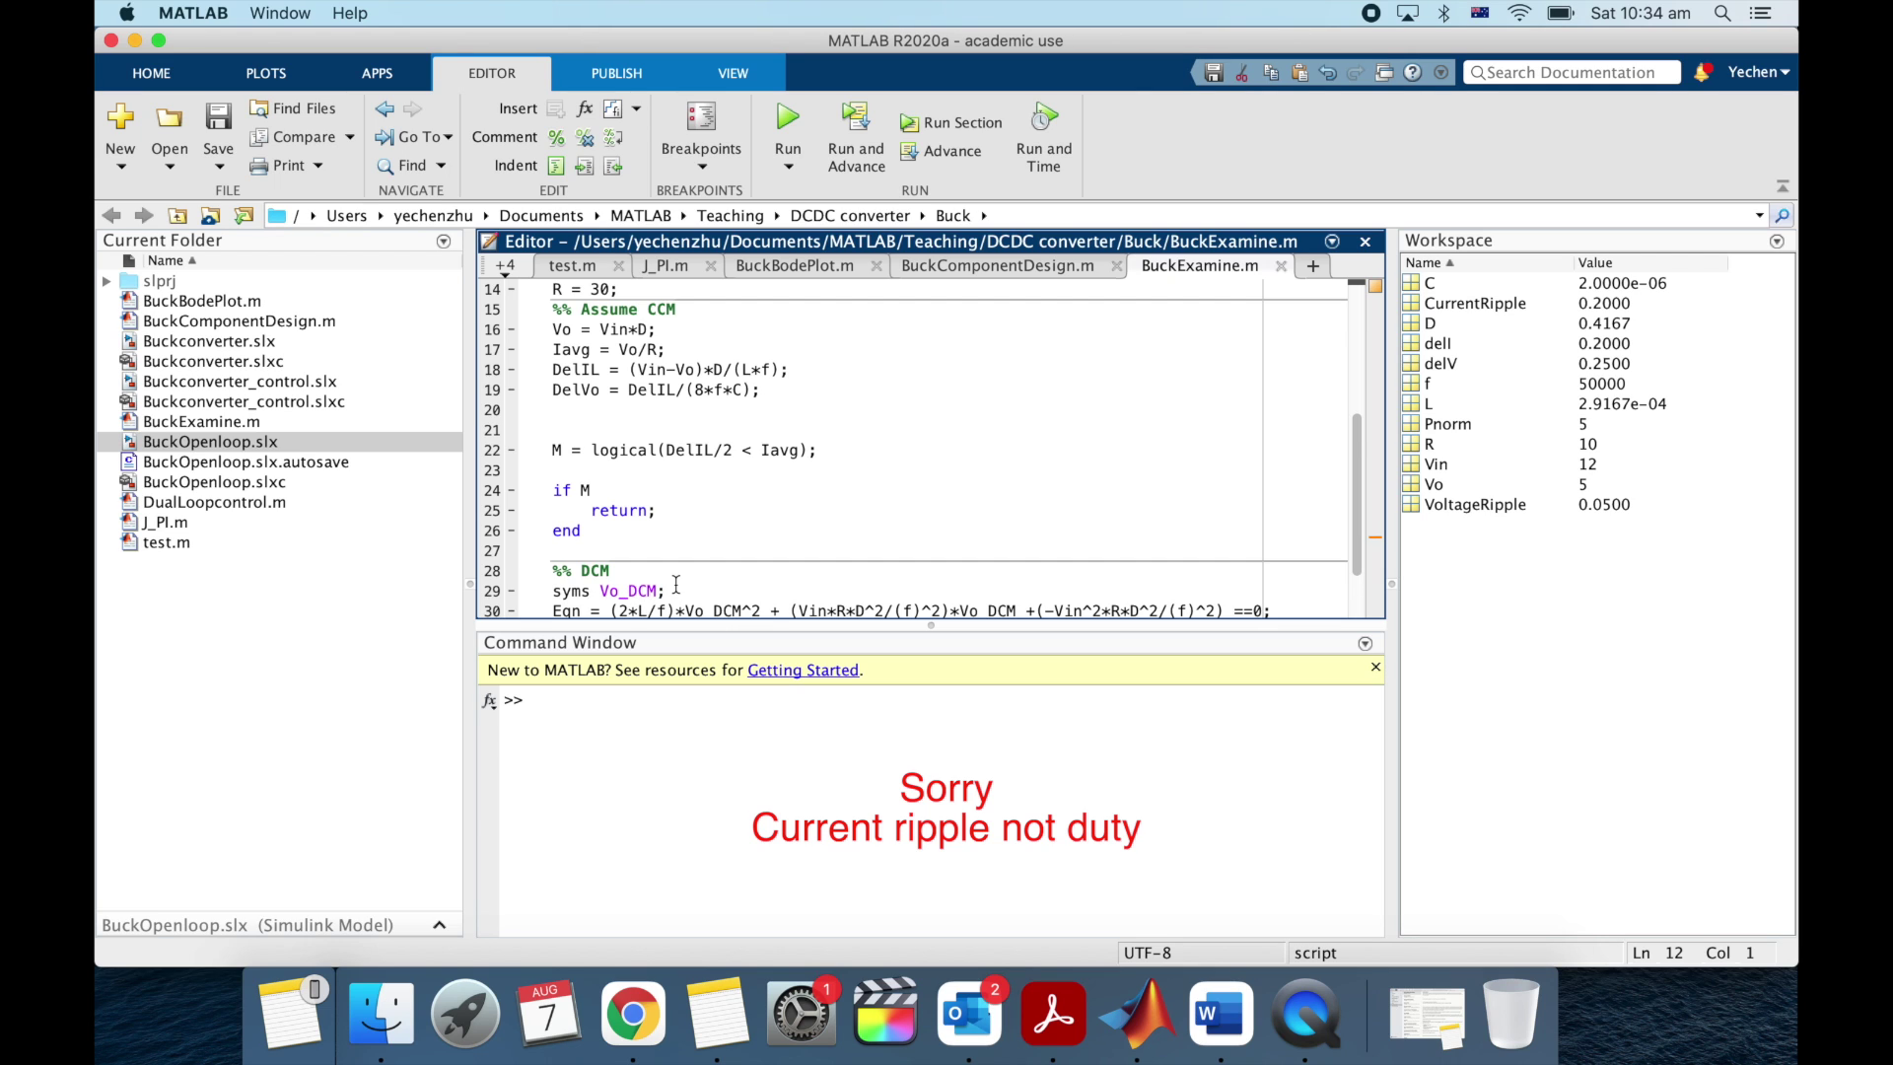
{"action": "scroll", "coordinate": [673, 583], "scroll_direction": "down", "scroll_amount": 2}
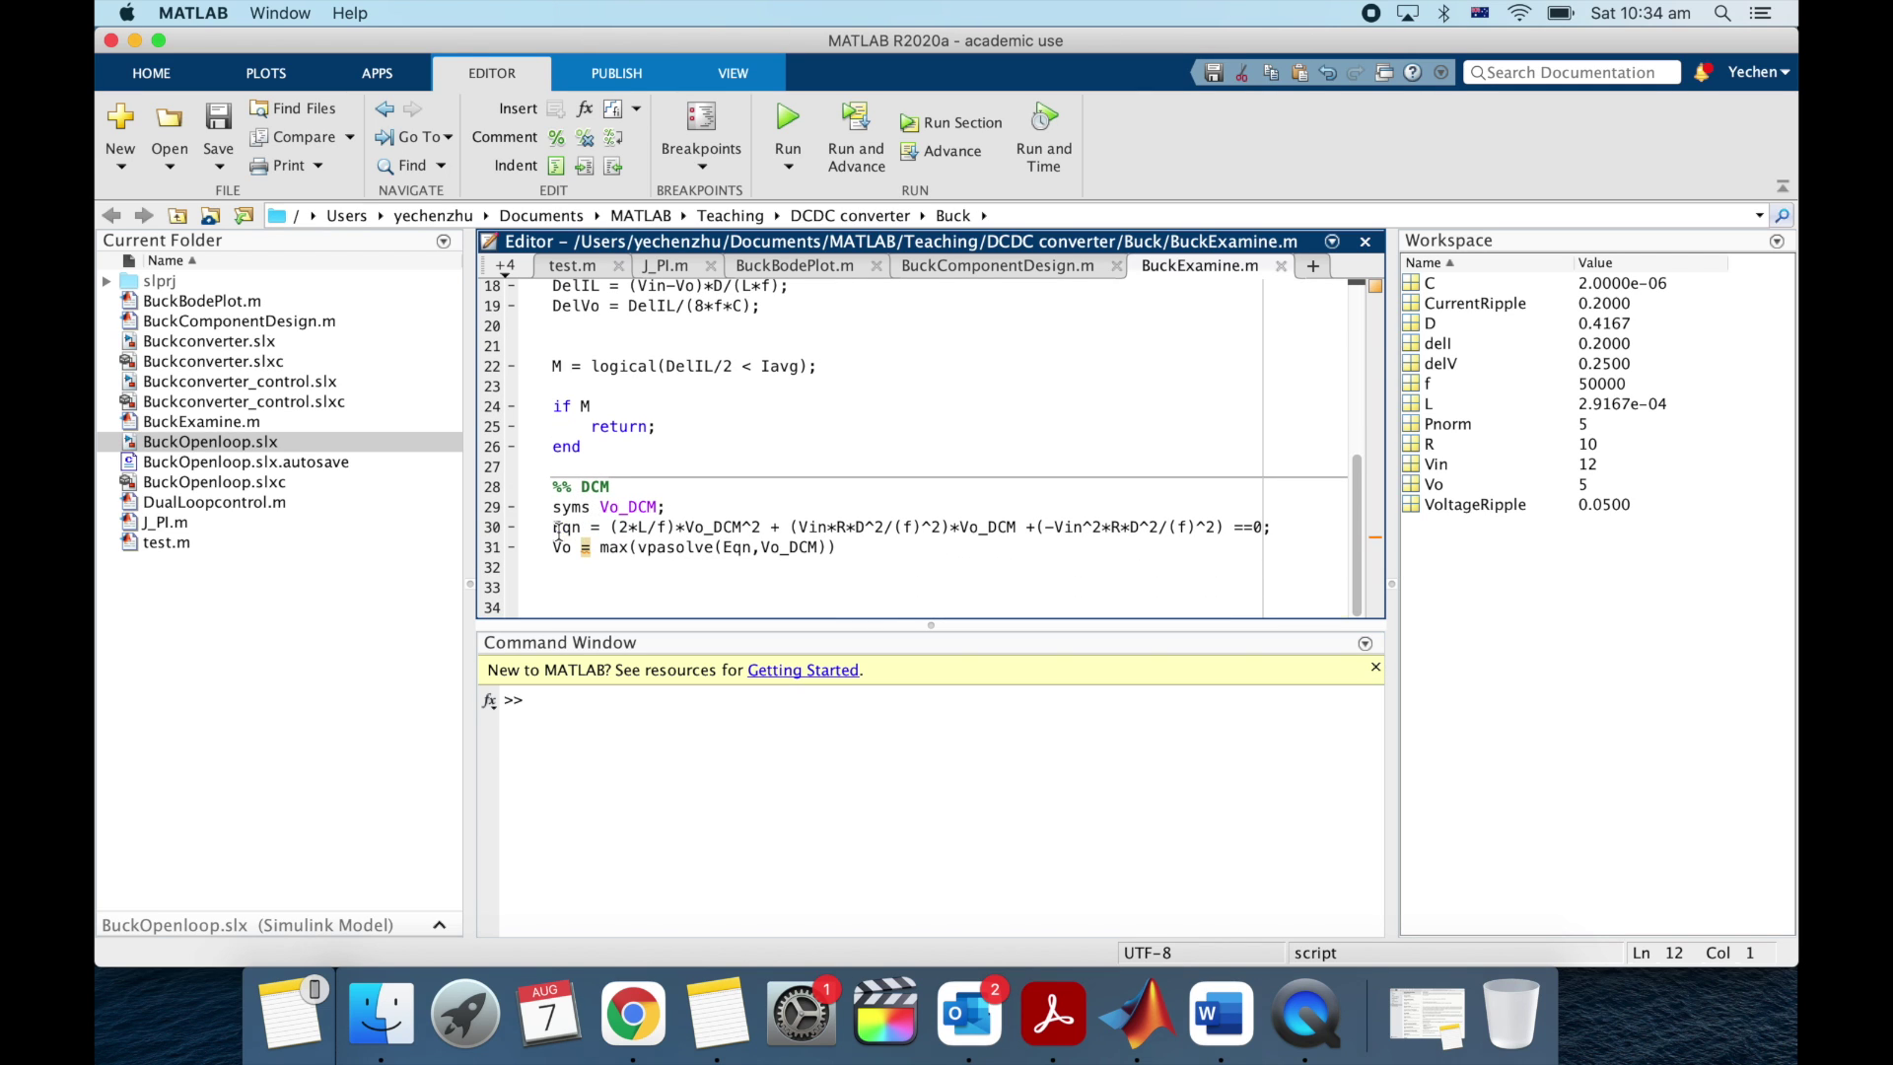
{"action": "left_click_drag", "start_coordinate": [638, 548], "coordinate": [752, 547]}
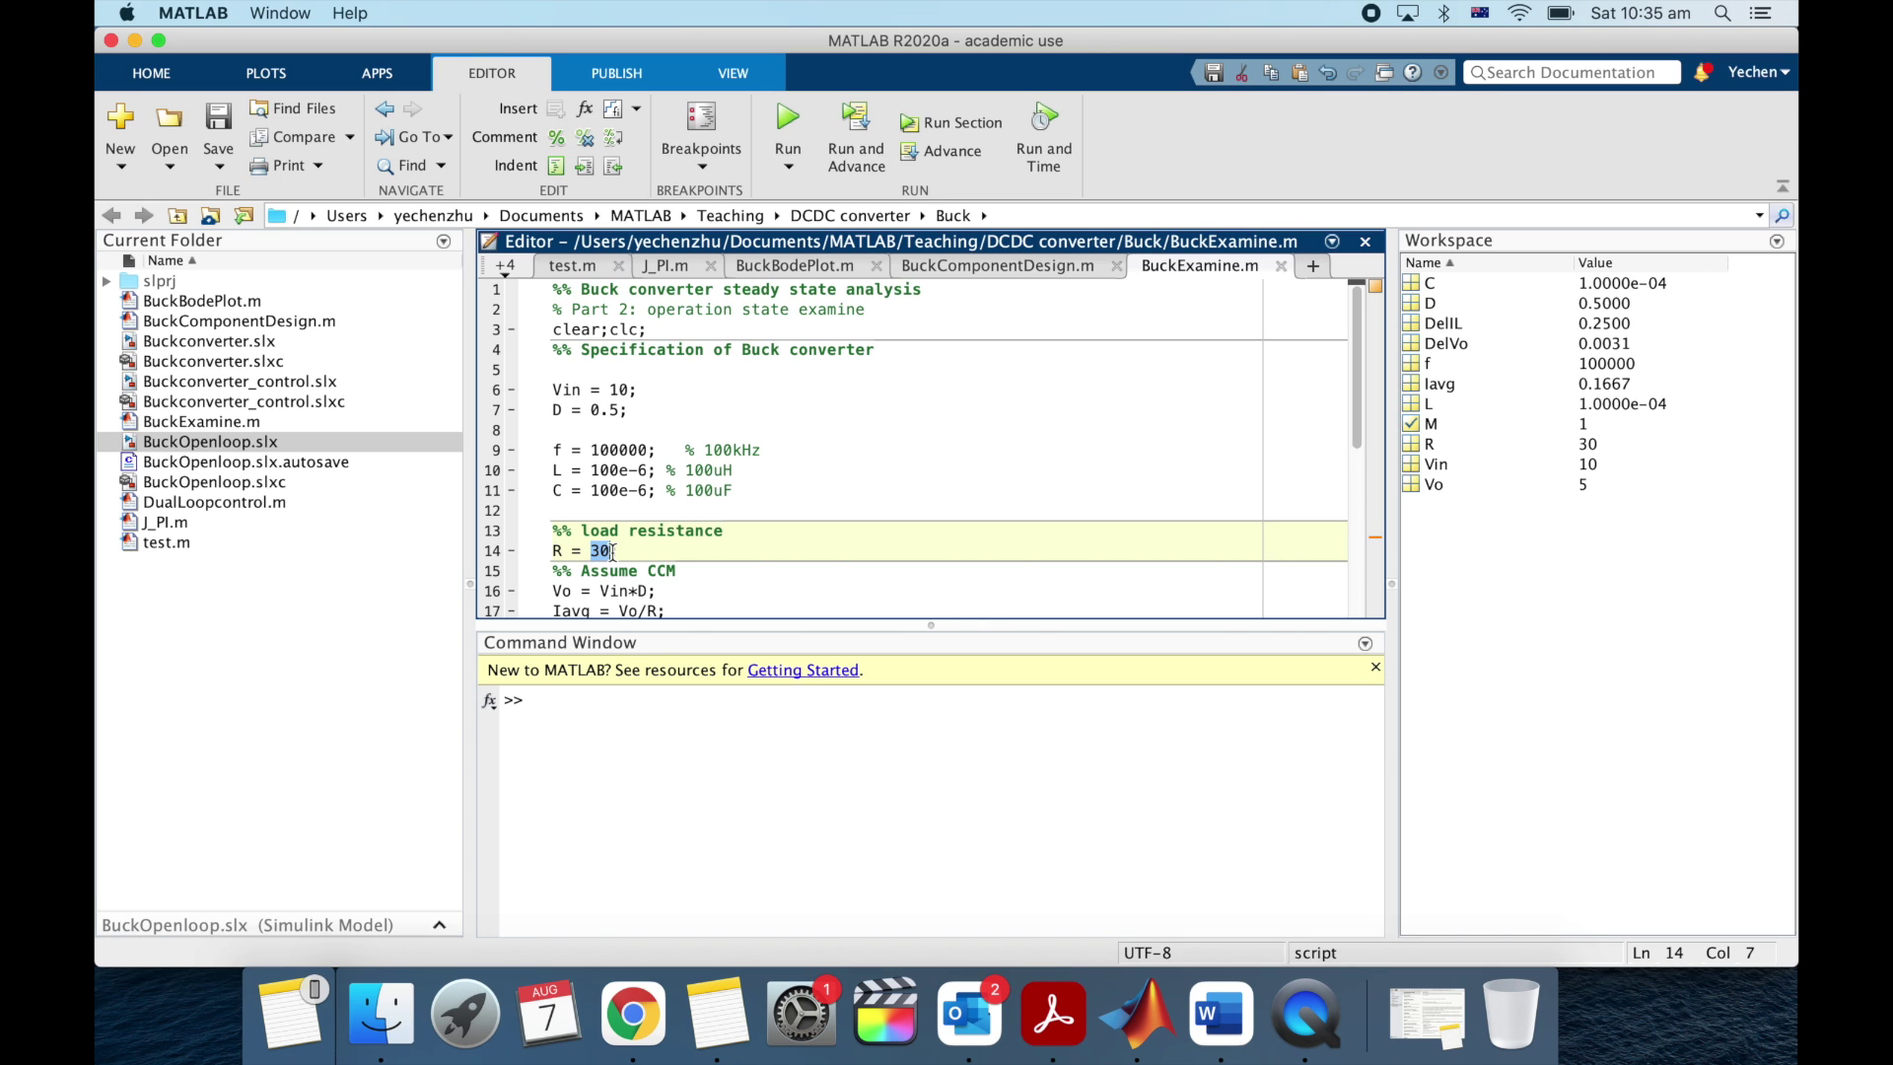
Step: Set the load resistance R to 50 in BuckExamine.m and run the script to solve the DCM output voltage
{"action": "scroll", "coordinate": [613, 550], "scroll_direction": "down", "scroll_amount": 6}
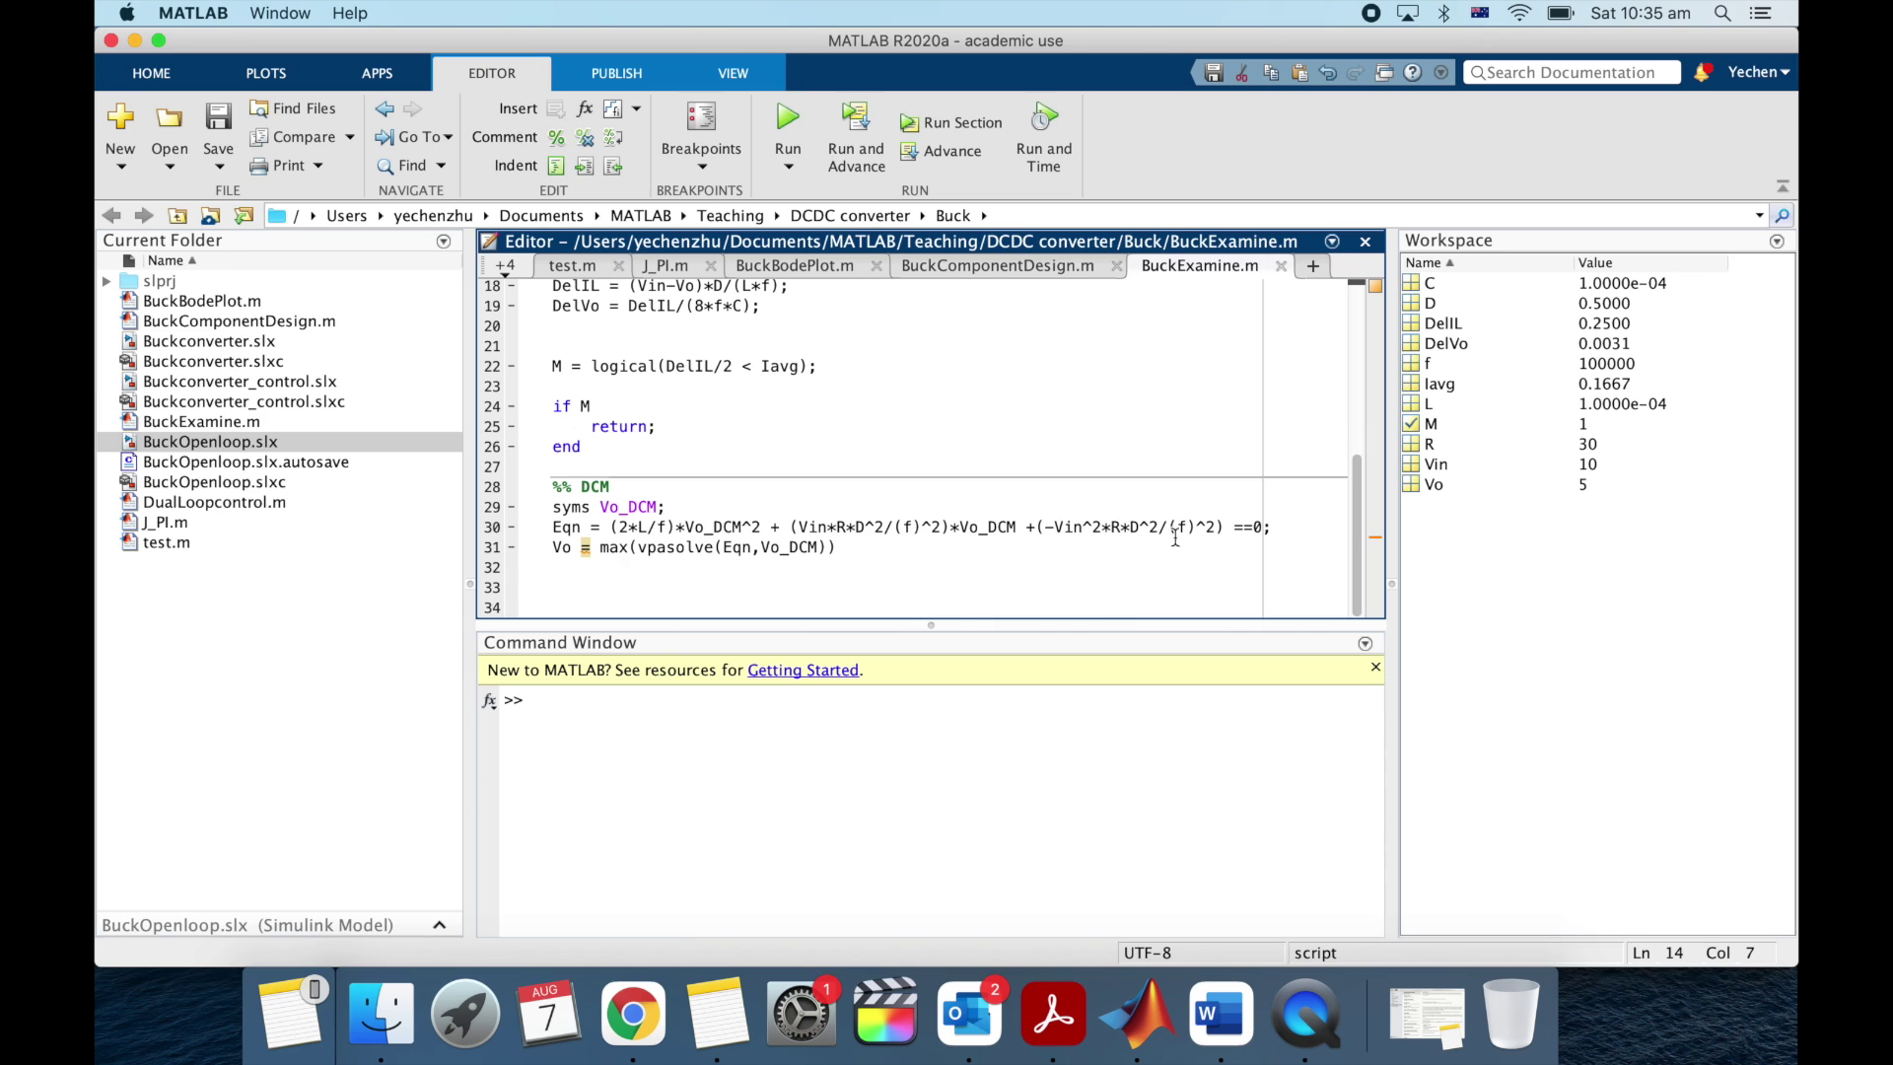
{"action": "scroll", "coordinate": [816, 357], "scroll_direction": "up", "scroll_amount": 1}
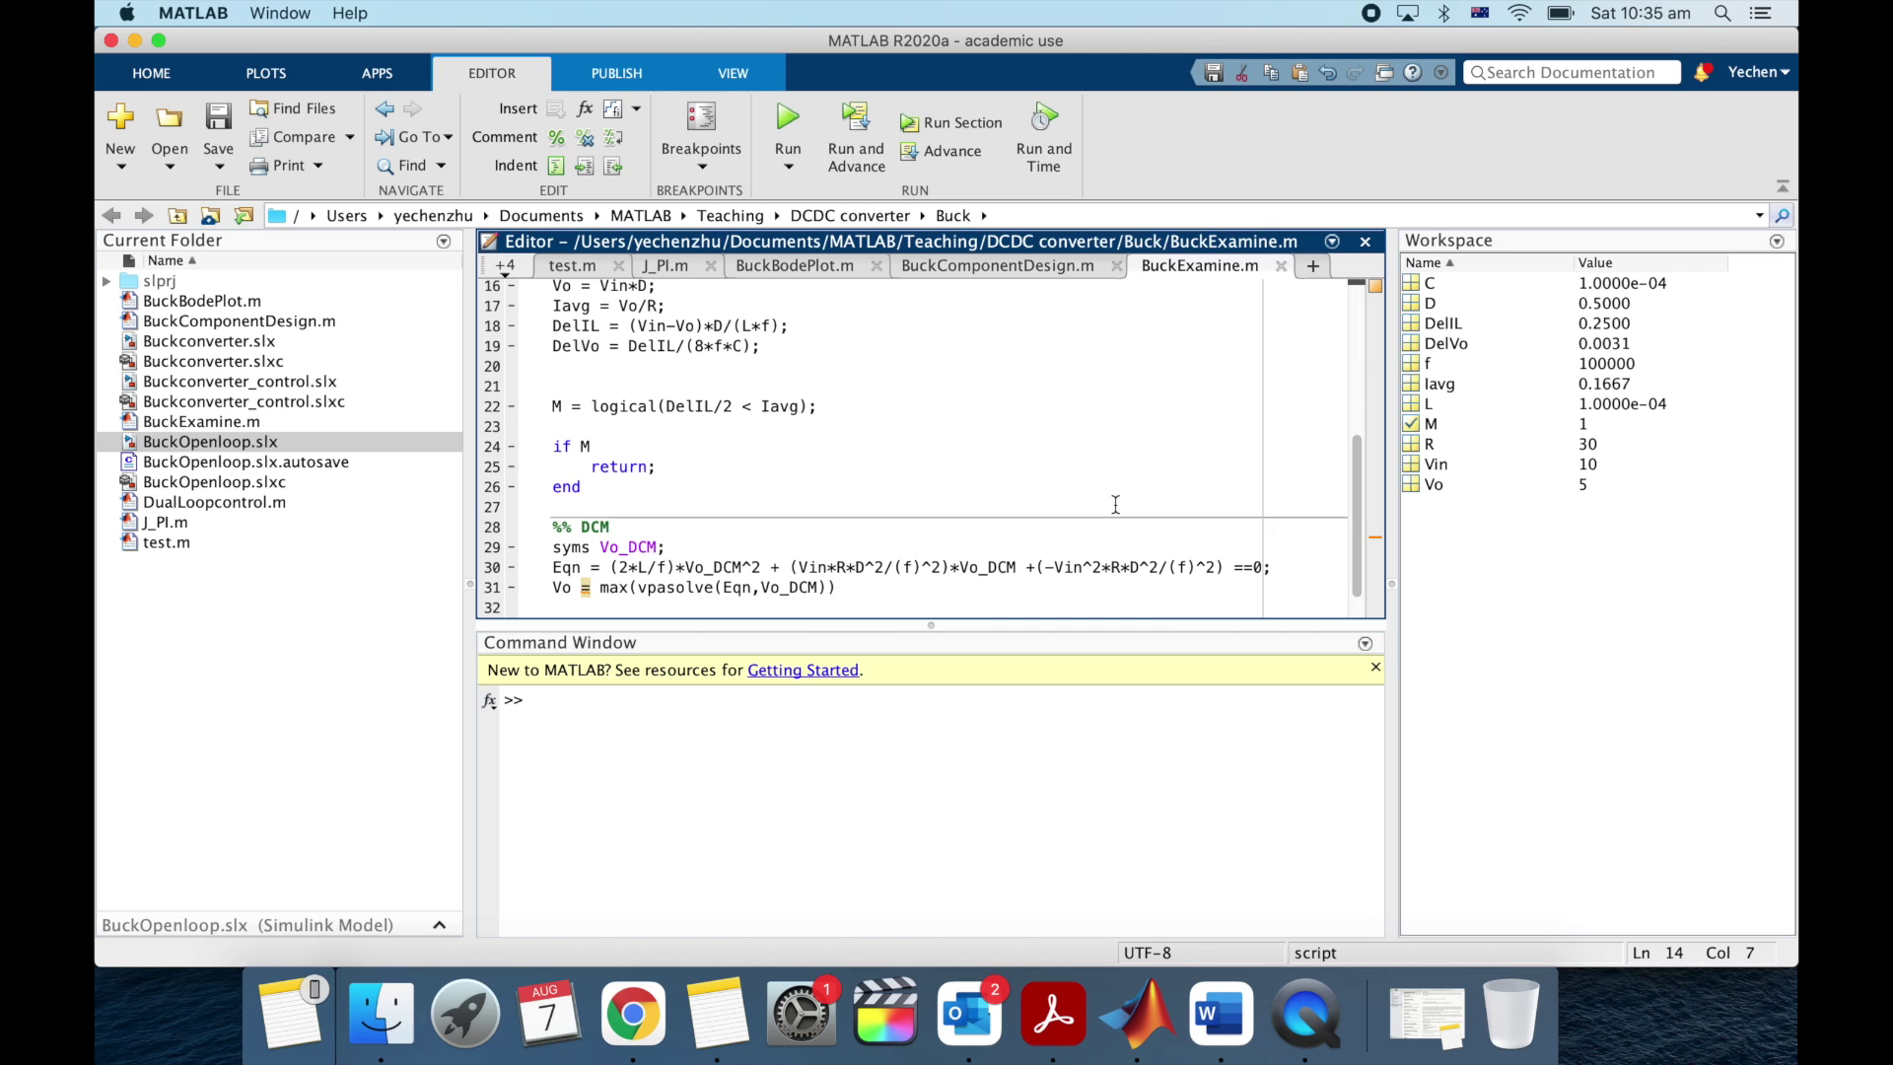
{"action": "scroll", "coordinate": [951, 471], "scroll_direction": "up", "scroll_amount": 5}
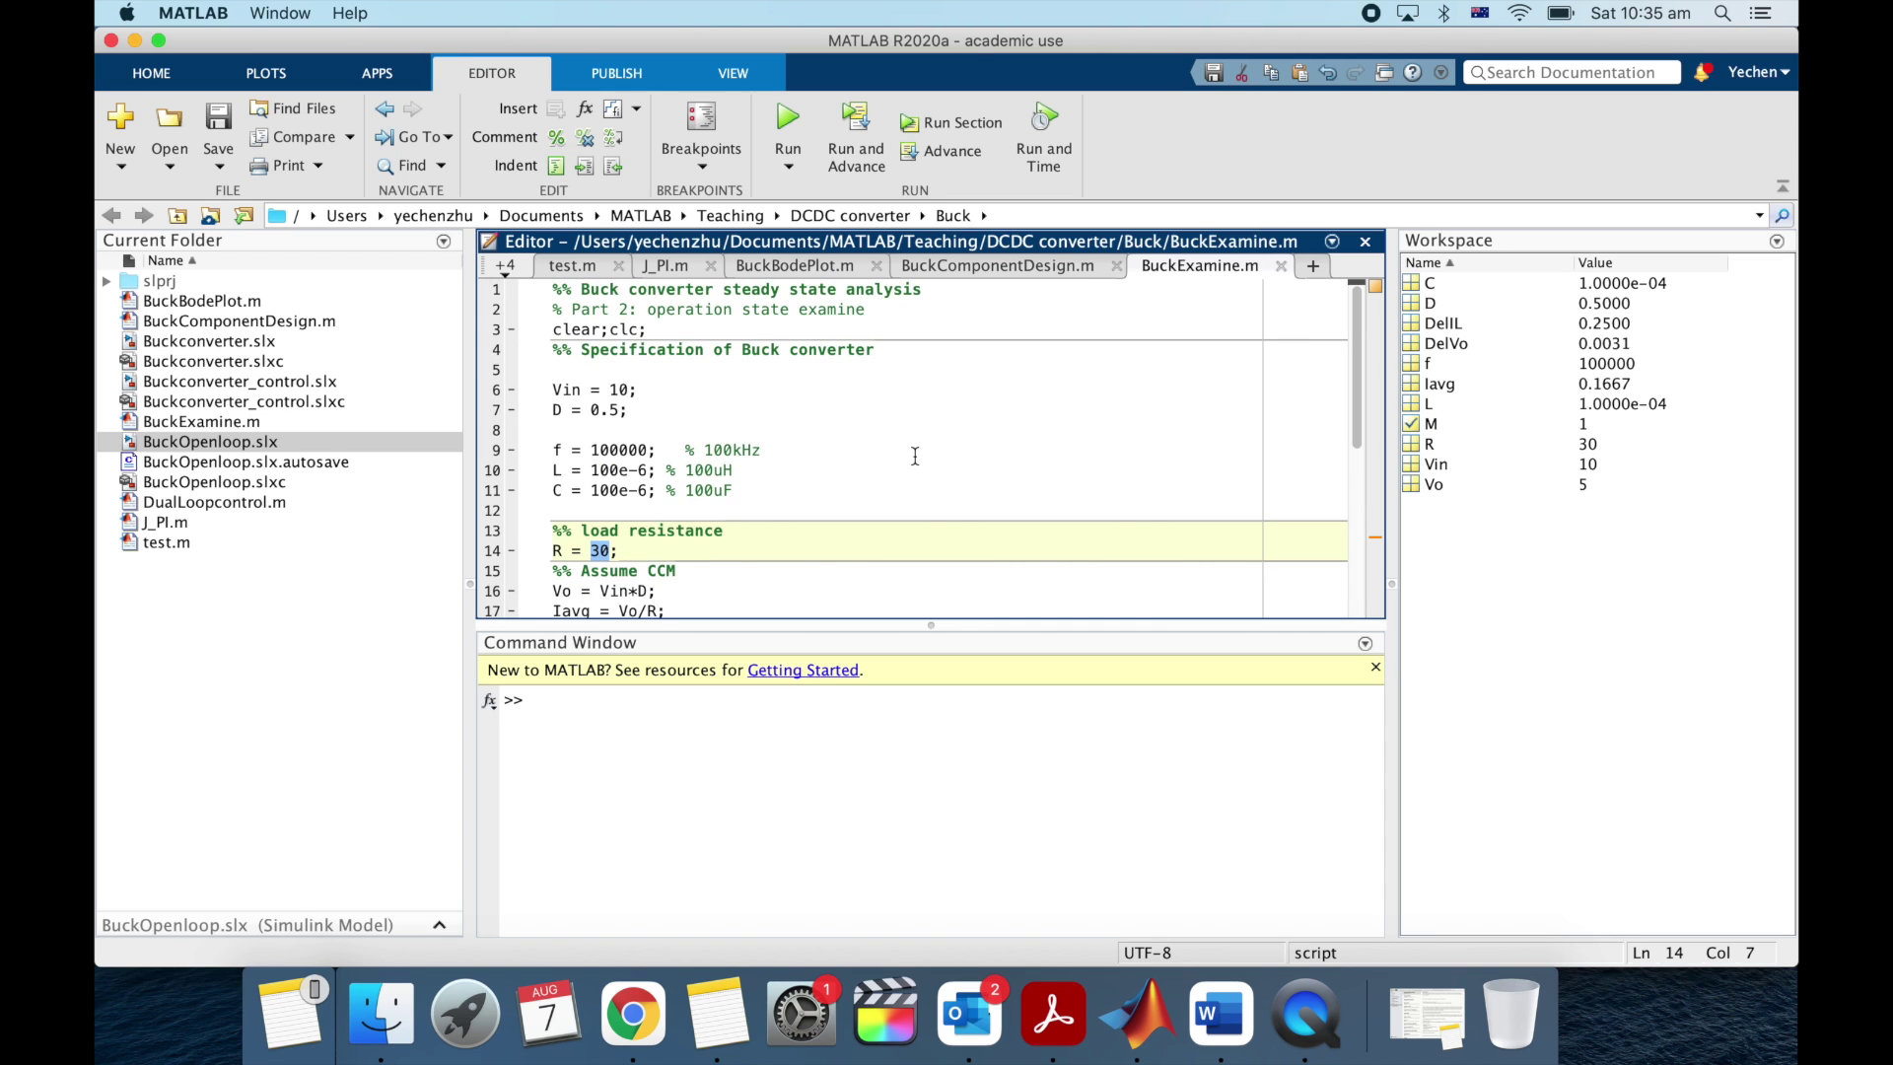
{"action": "double_click", "coordinate": [598, 553]}
{"action": "type", "text": "50"}
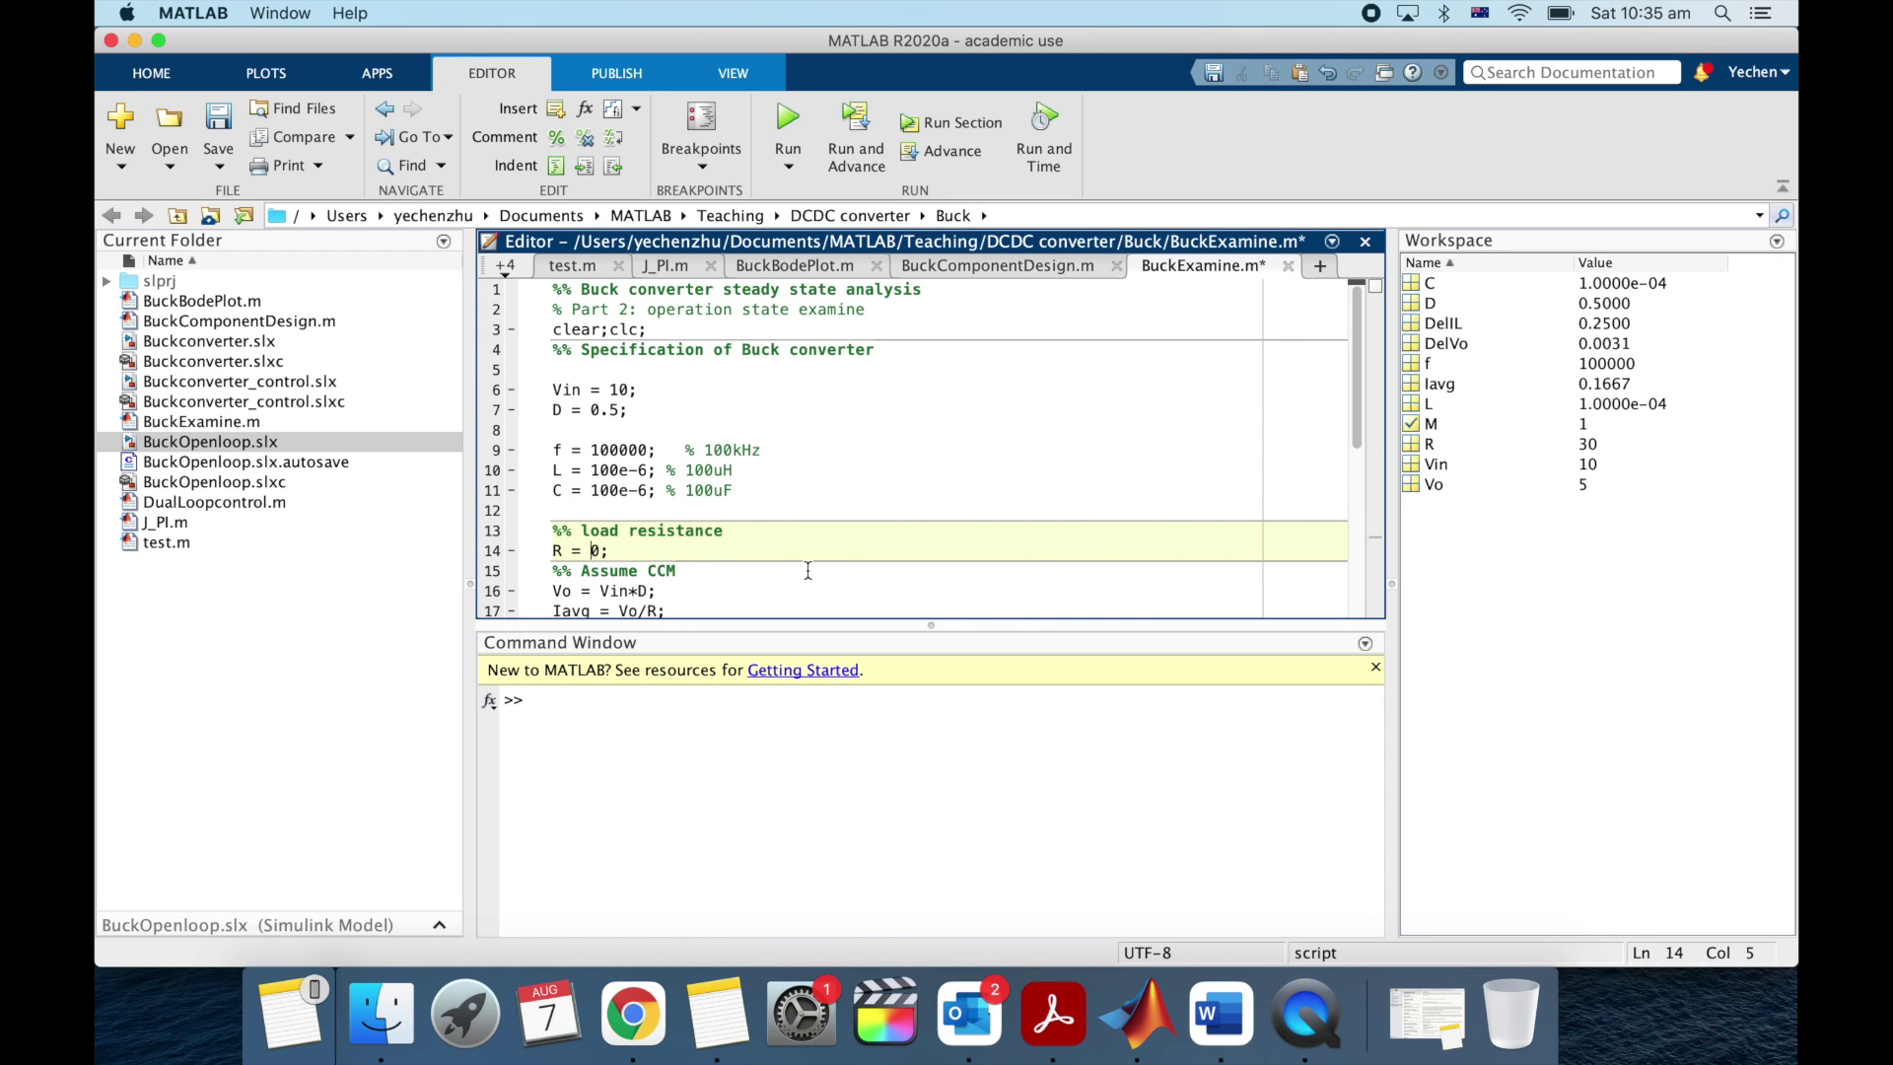
{"action": "left_click", "coordinate": [788, 123]}
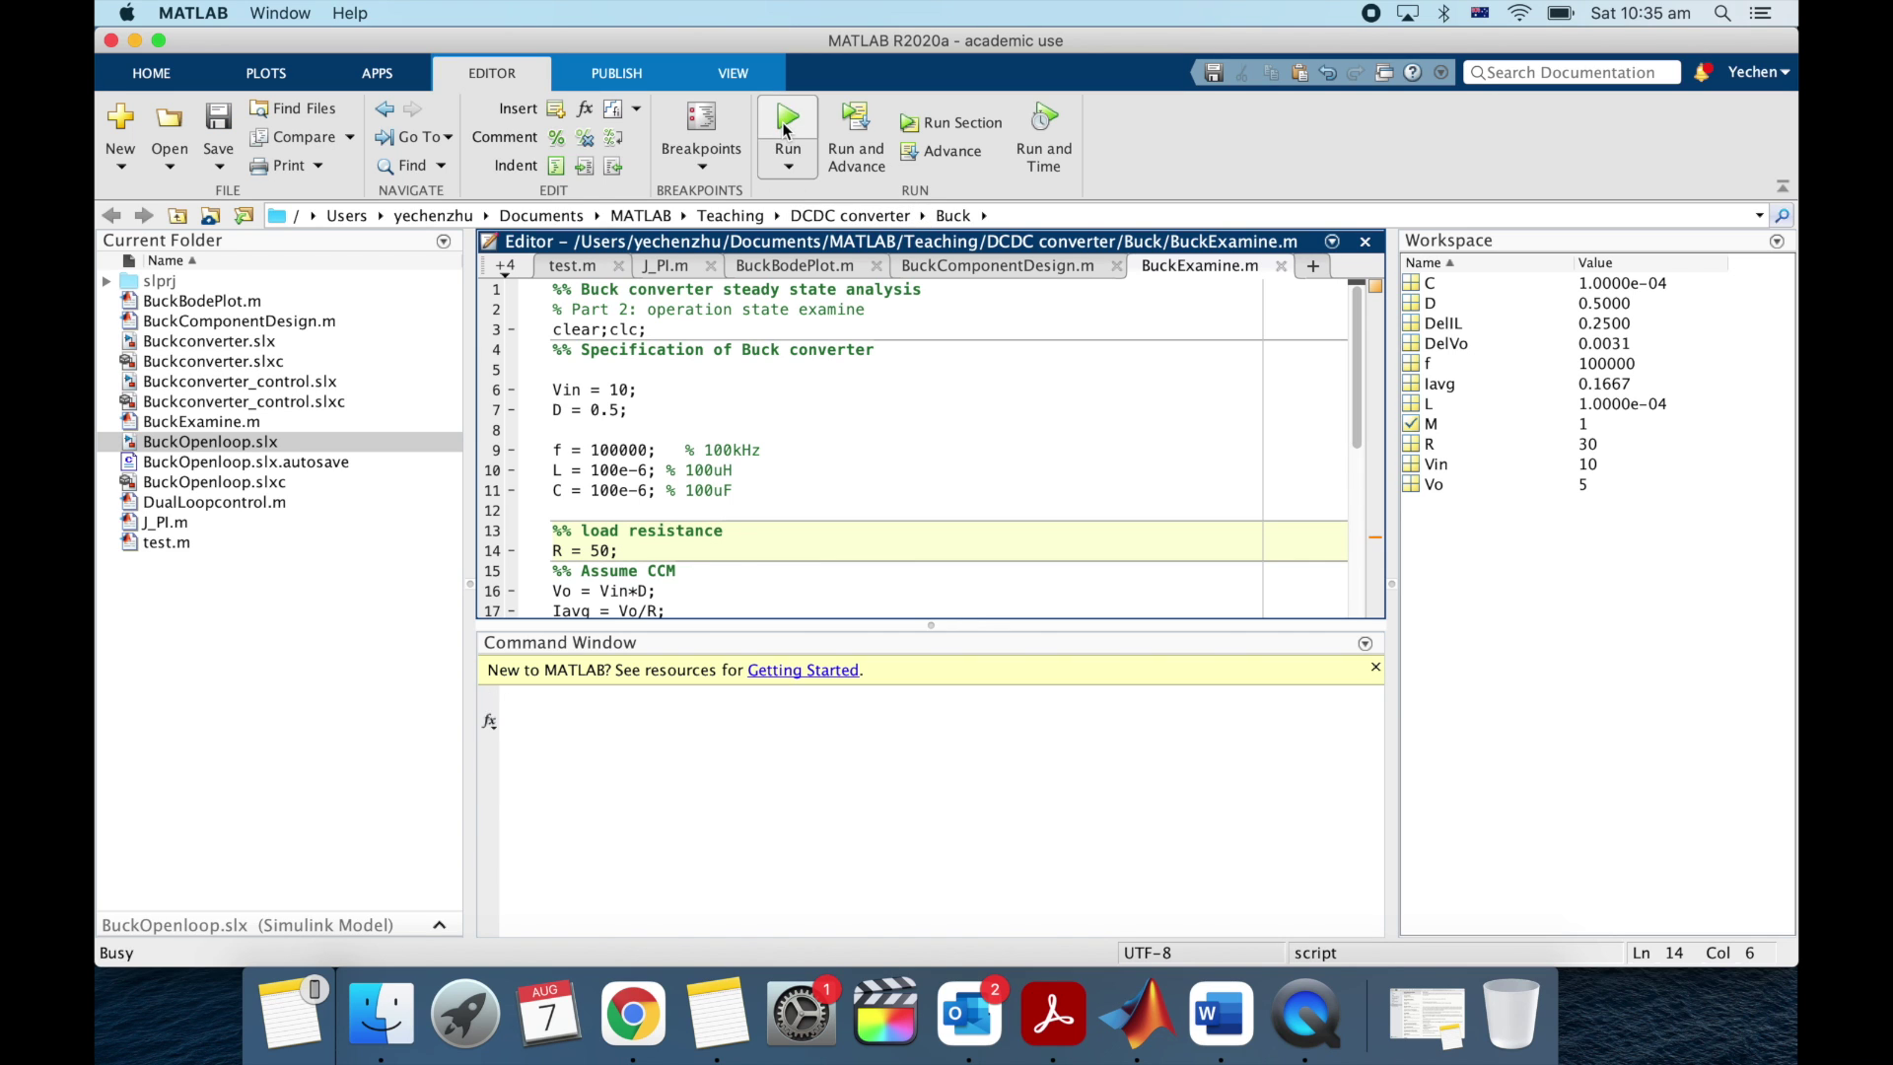
{"action": "scroll", "coordinate": [731, 402], "scroll_direction": "down", "scroll_amount": 6}
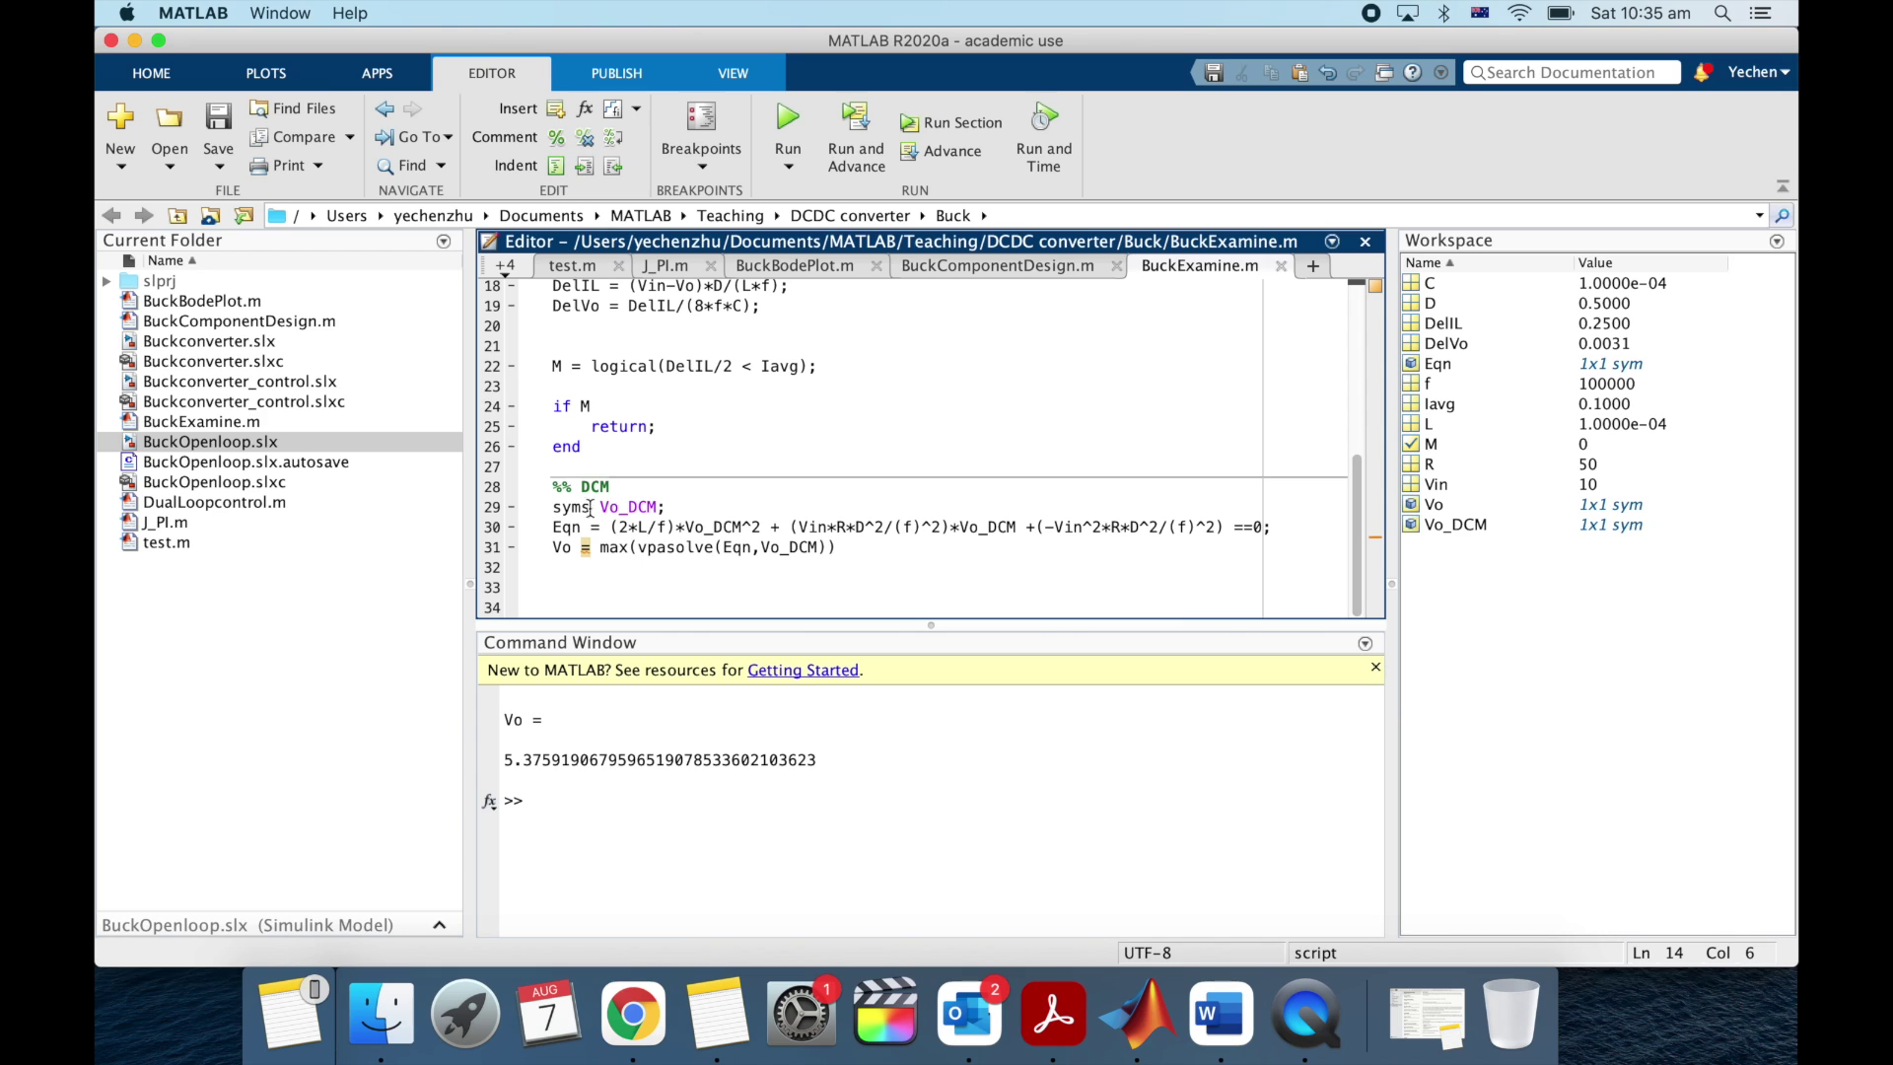
{"action": "left_click_drag", "start_coordinate": [553, 549], "coordinate": [840, 554]}
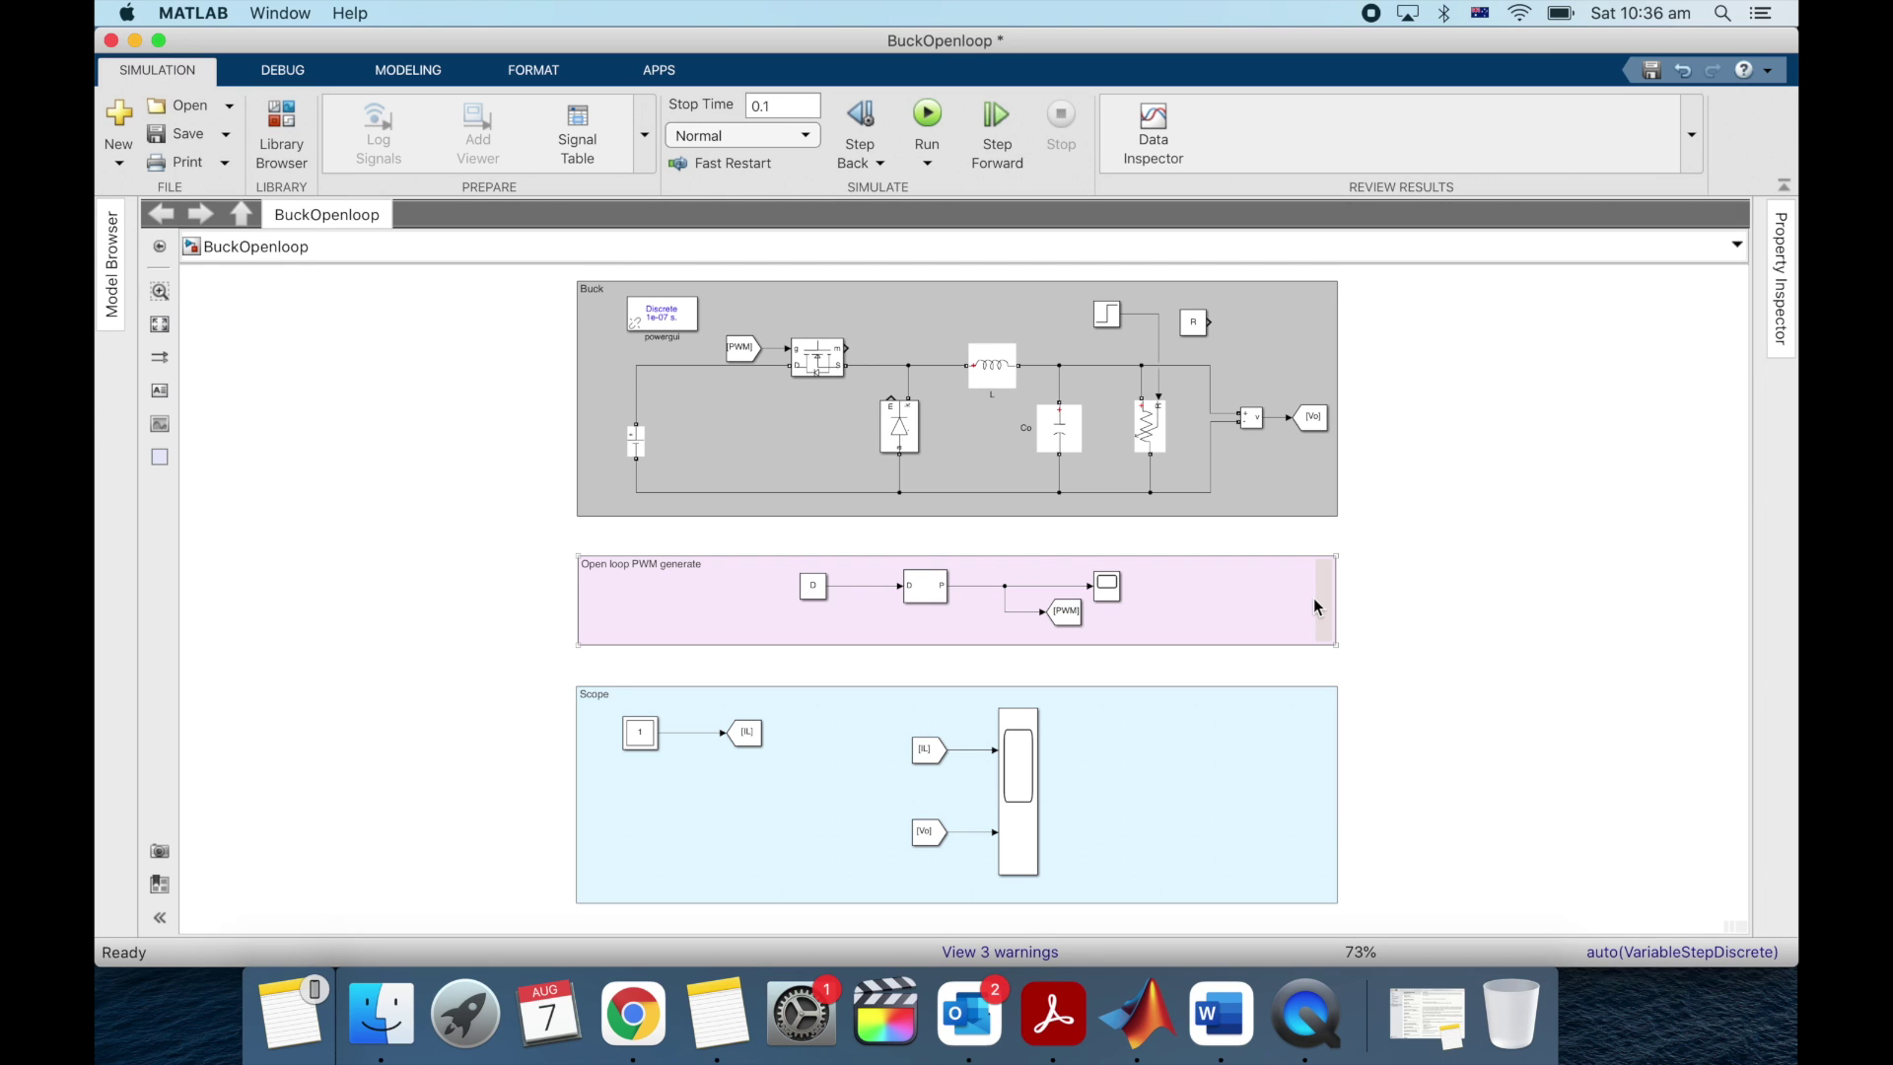
Step: Inspect the powergui solver type and sample time in the BuckOpenloop model, and locate its inductor and output capacitor
{"action": "left_click", "coordinate": [909, 493]}
{"action": "left_click", "coordinate": [683, 325]}
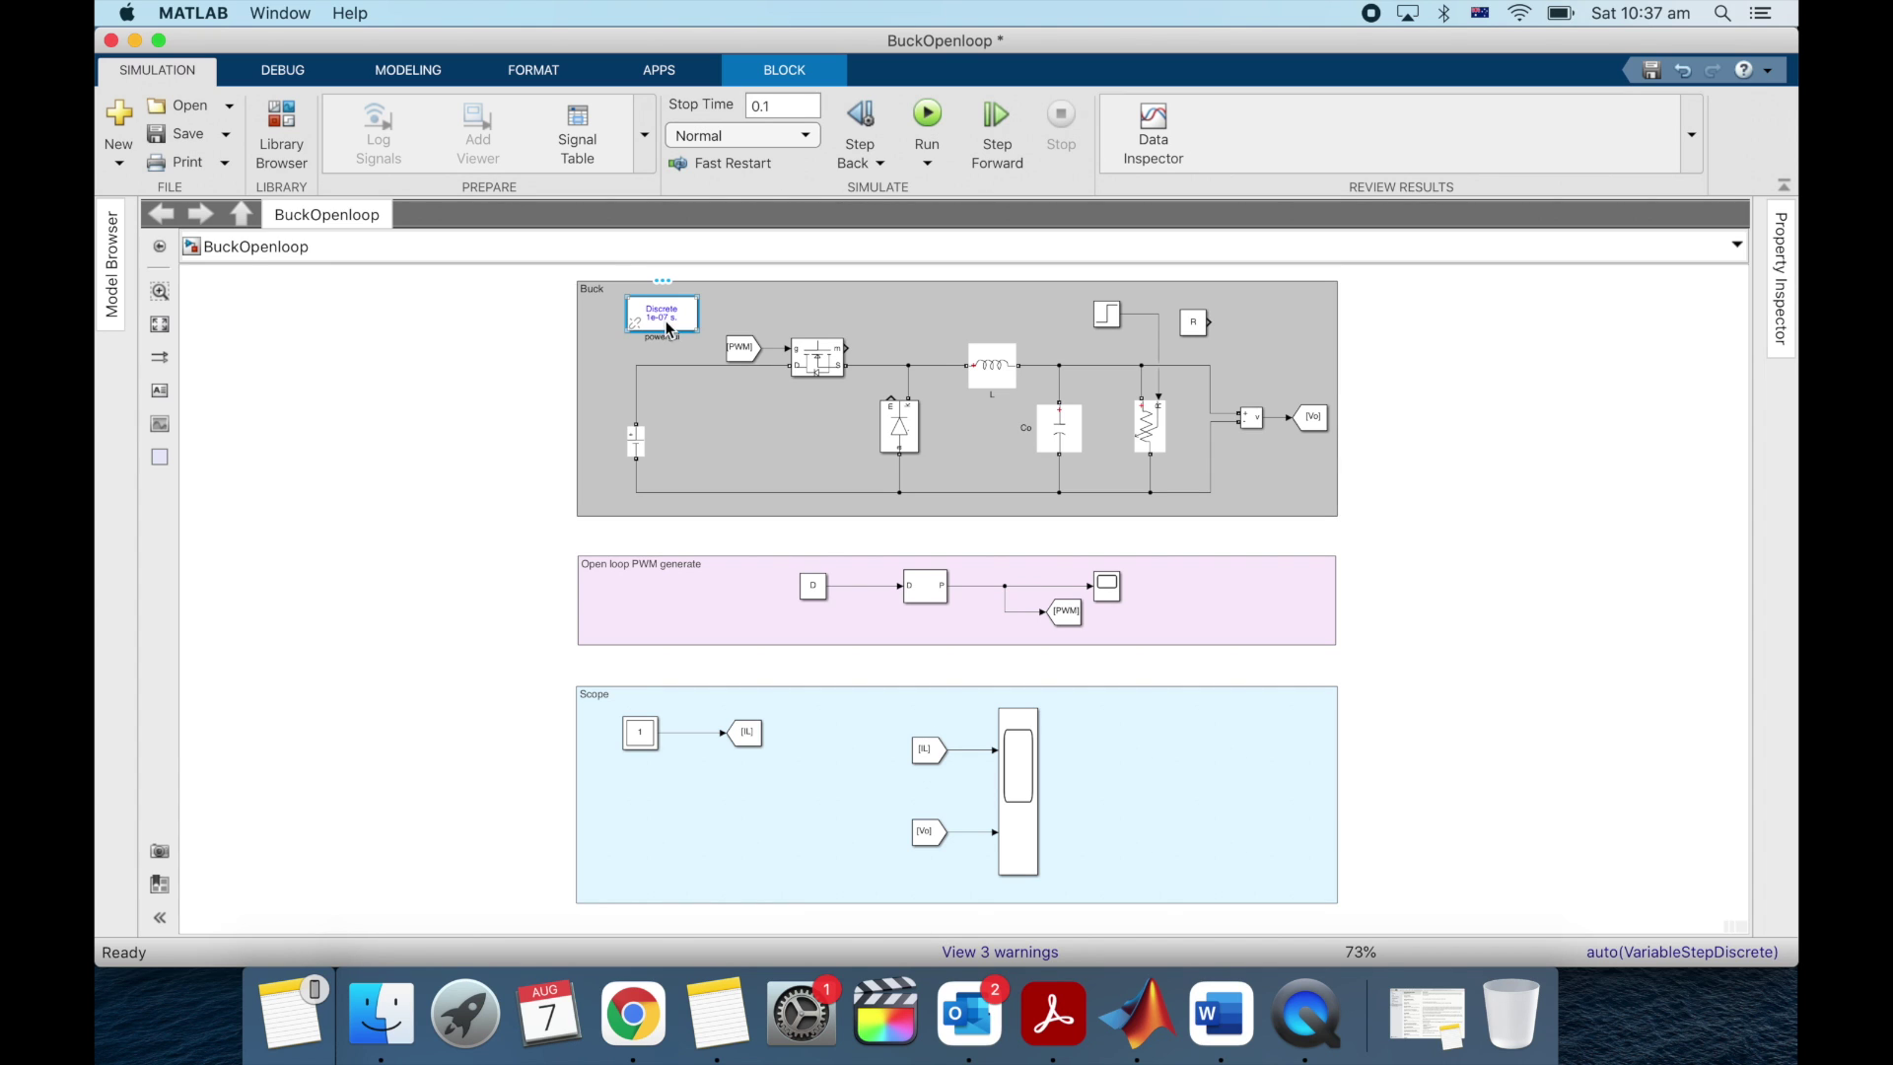
{"action": "double_click", "coordinate": [669, 331]}
{"action": "left_click_drag", "start_coordinate": [789, 62], "coordinate": [1050, 154]}
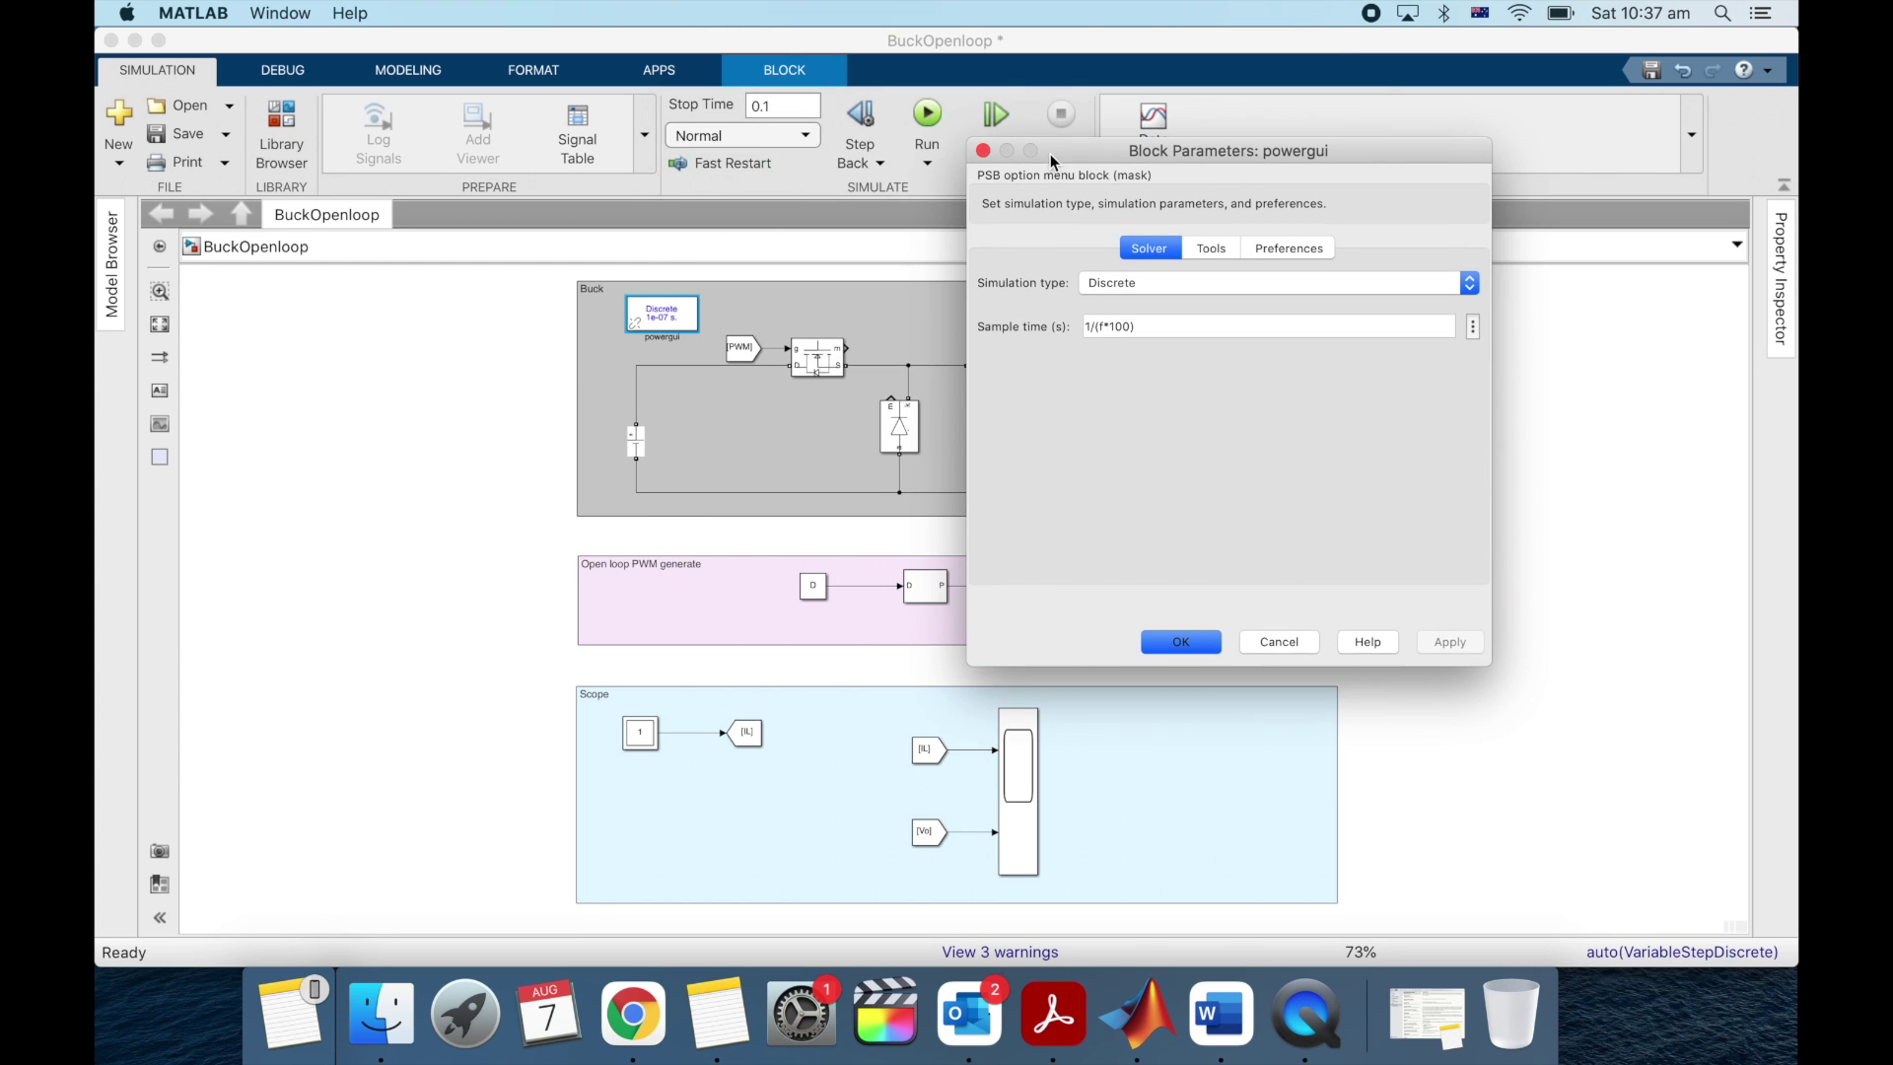
{"action": "triple_click", "coordinate": [1143, 329]}
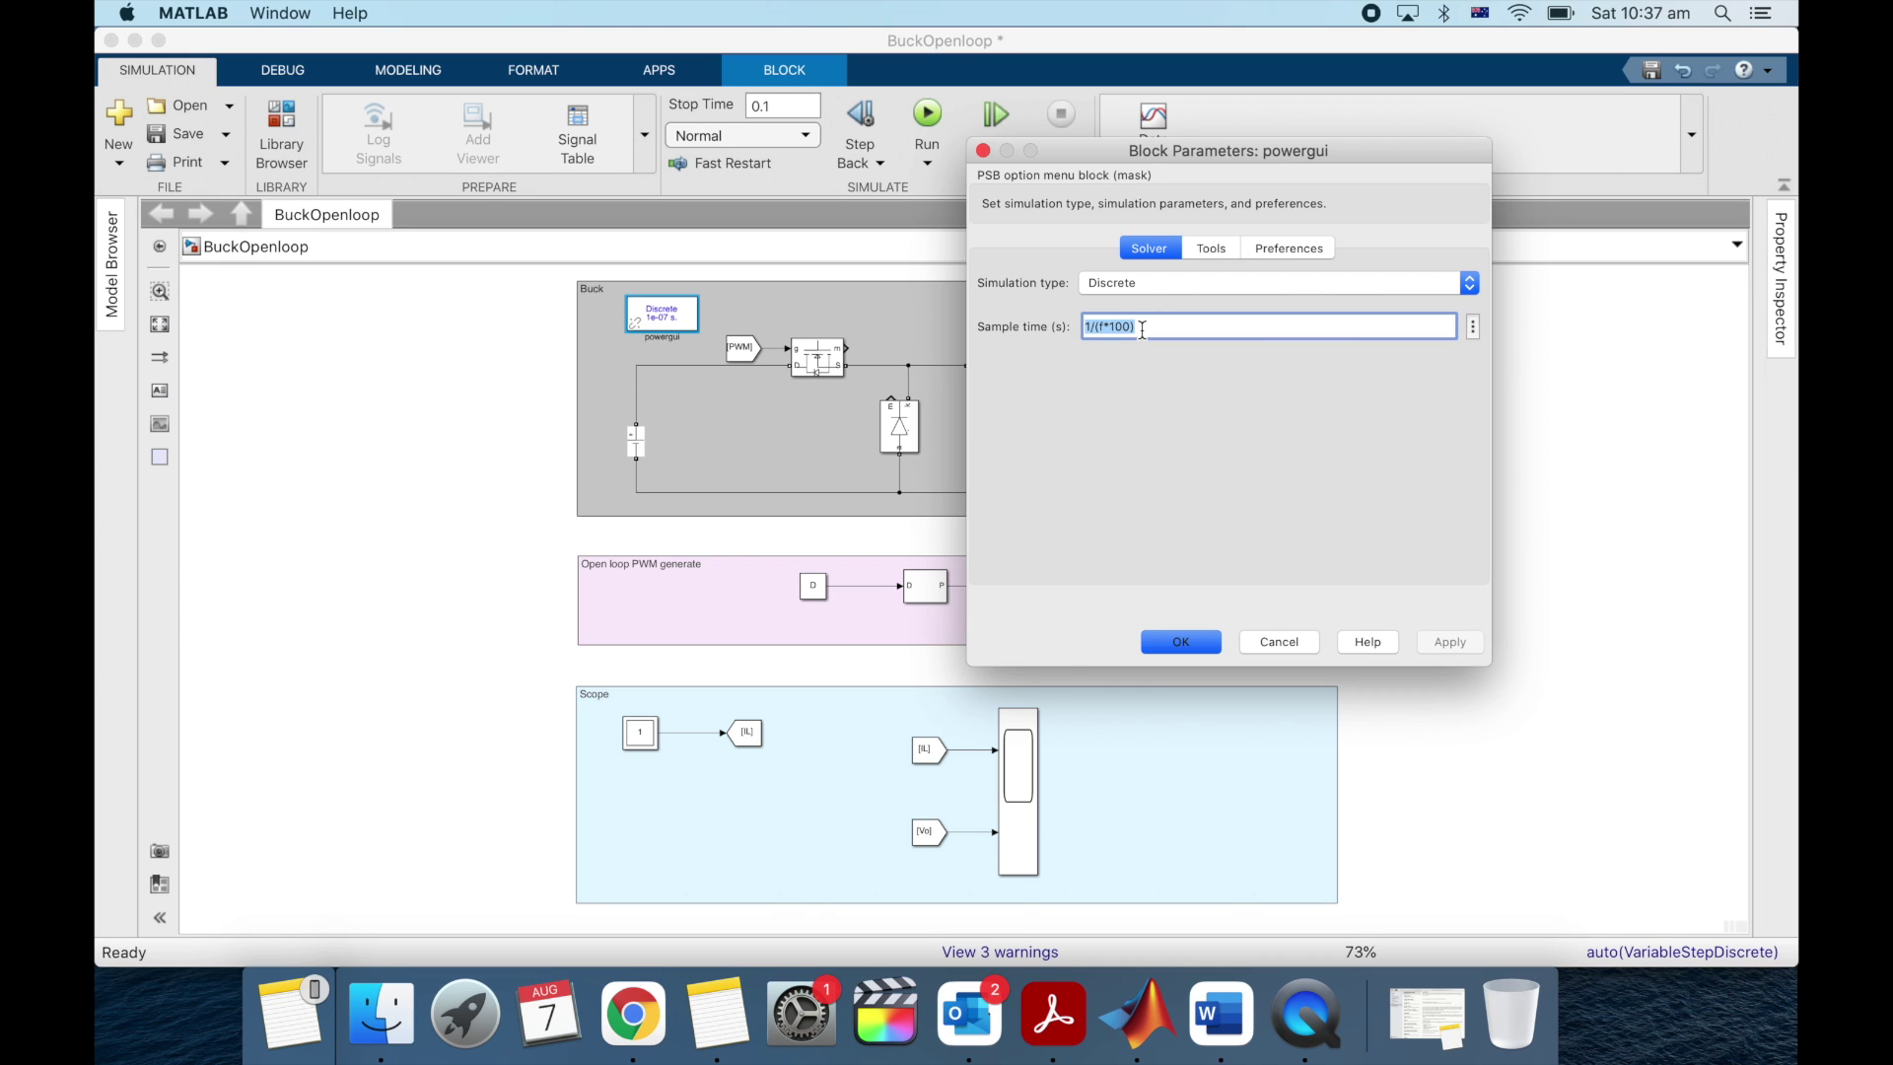
{"action": "key", "text": "Return"}
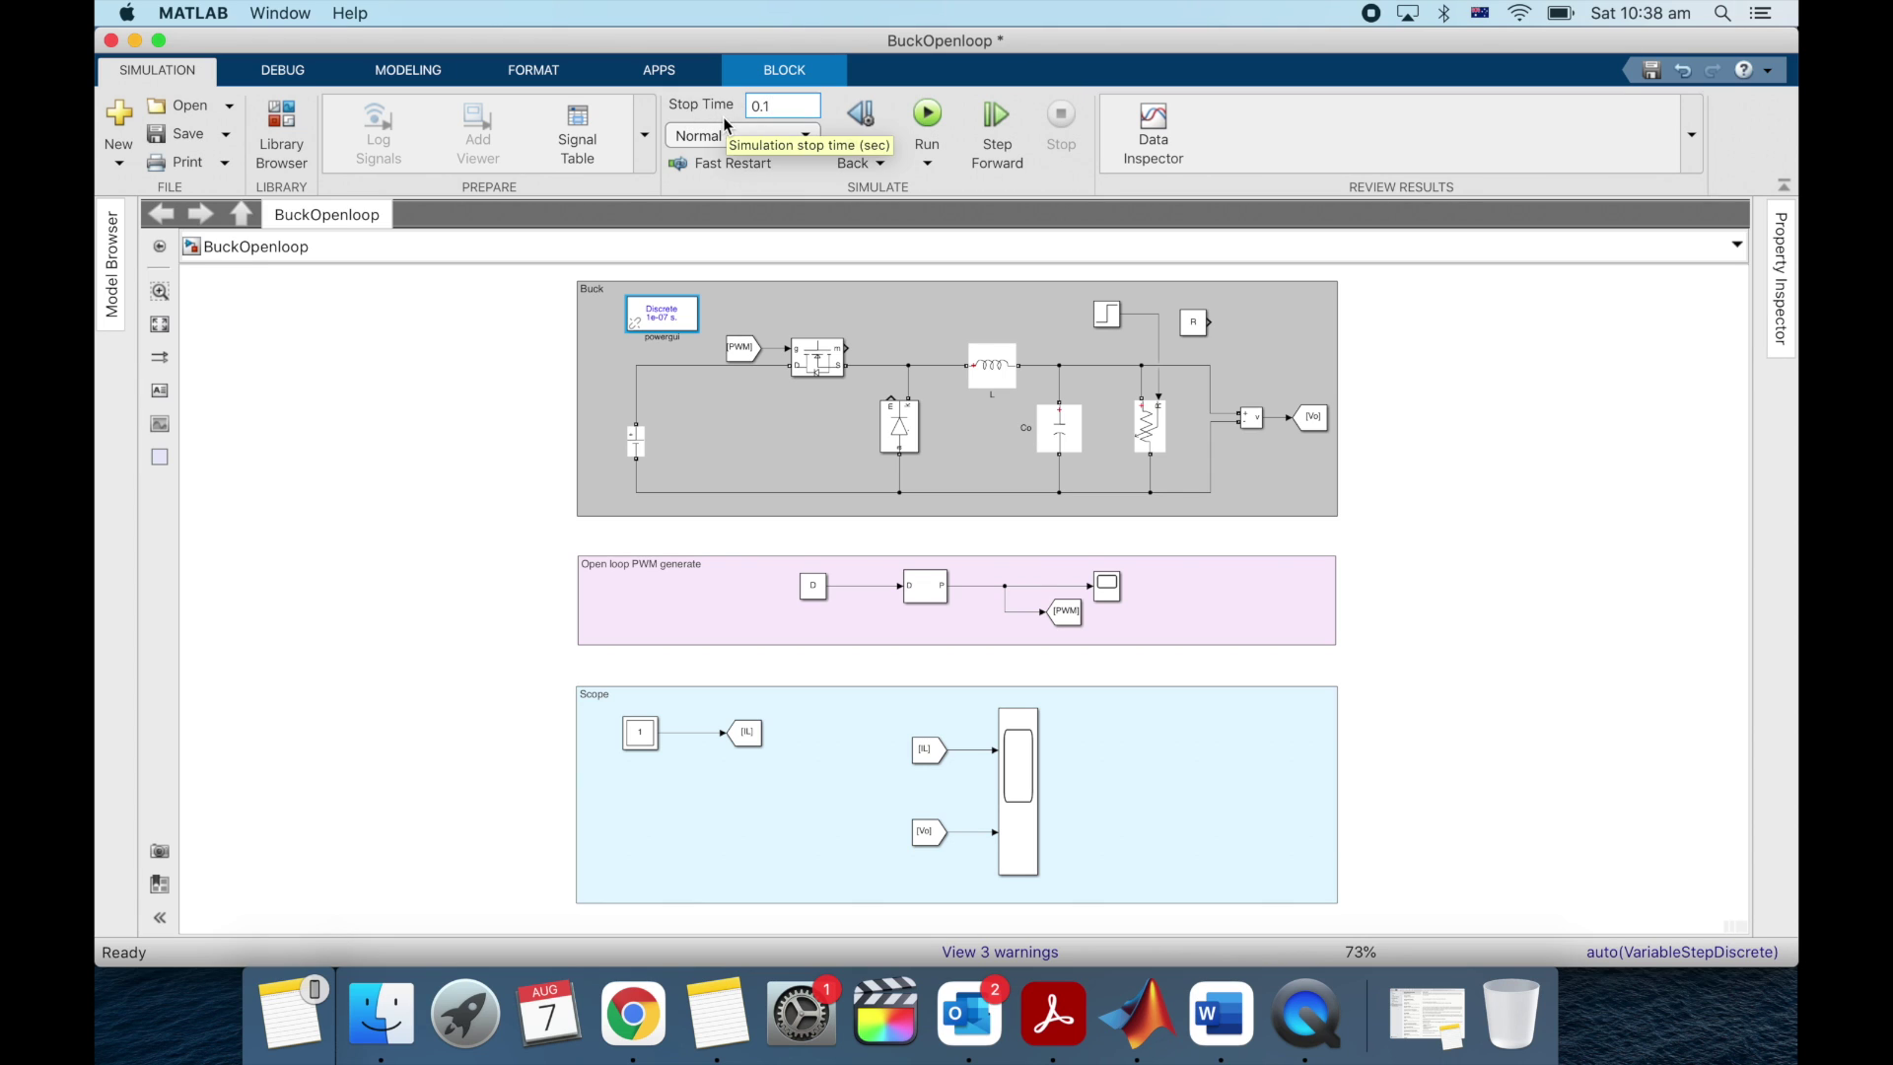
{"action": "left_click", "coordinate": [992, 365]}
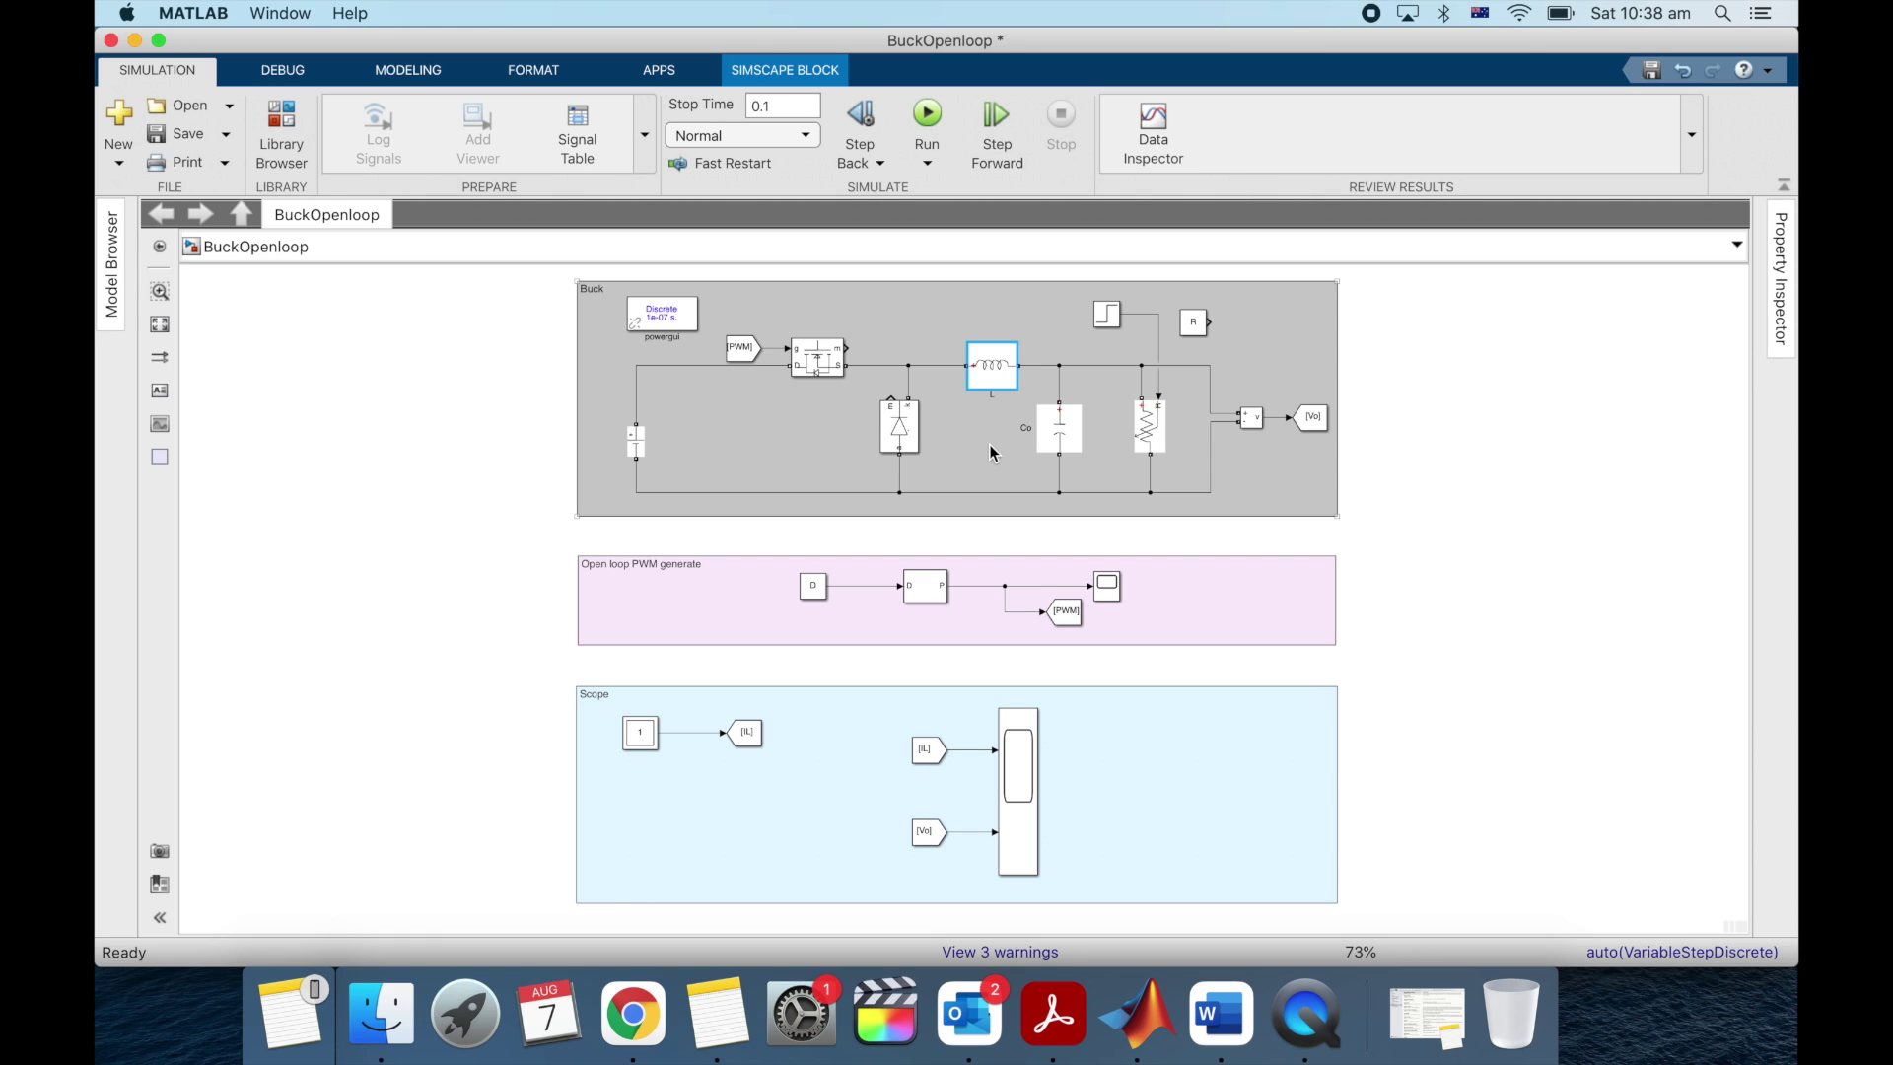
{"action": "mouse_move", "coordinate": [1005, 385]}
{"action": "left_click", "coordinate": [1060, 425]}
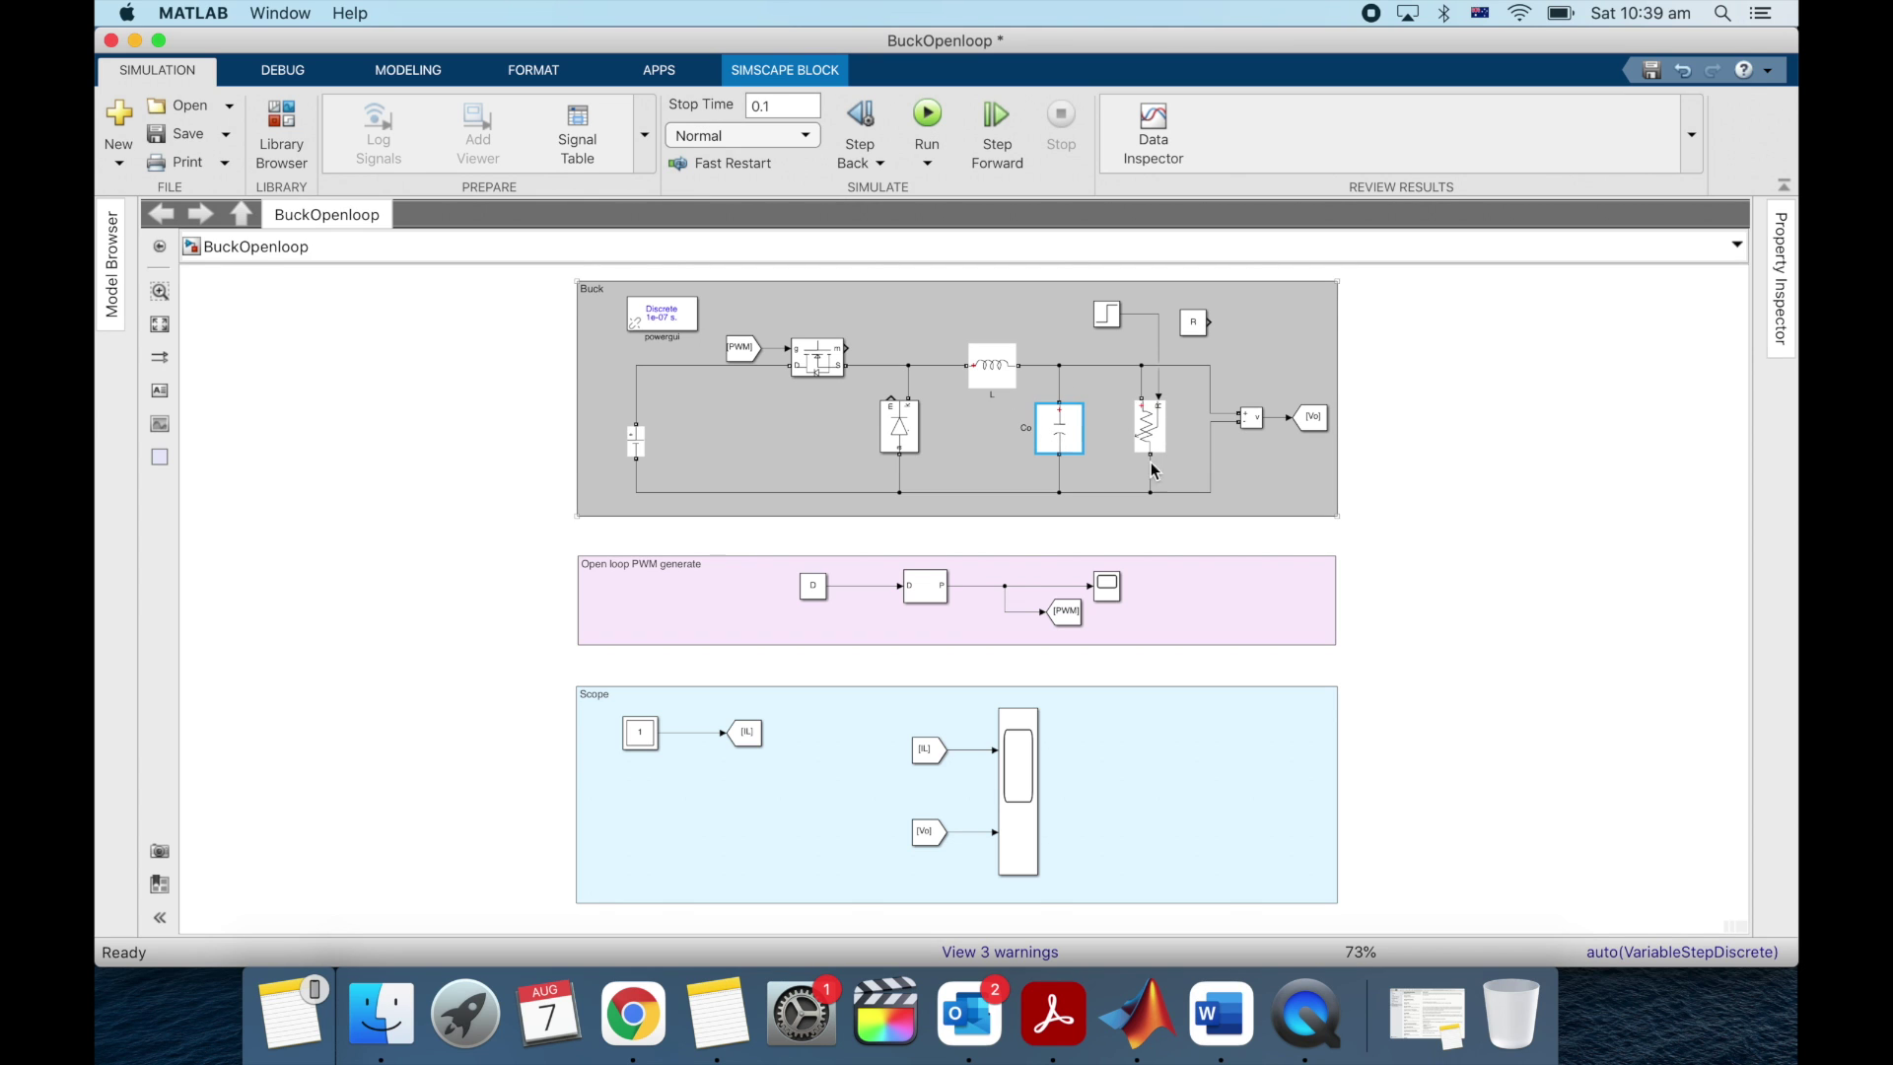
Step: Search the Simulink block library for "rlc"
{"action": "left_click", "coordinate": [281, 128]}
{"action": "left_click", "coordinate": [491, 71]}
{"action": "type", "text": "rlc"}
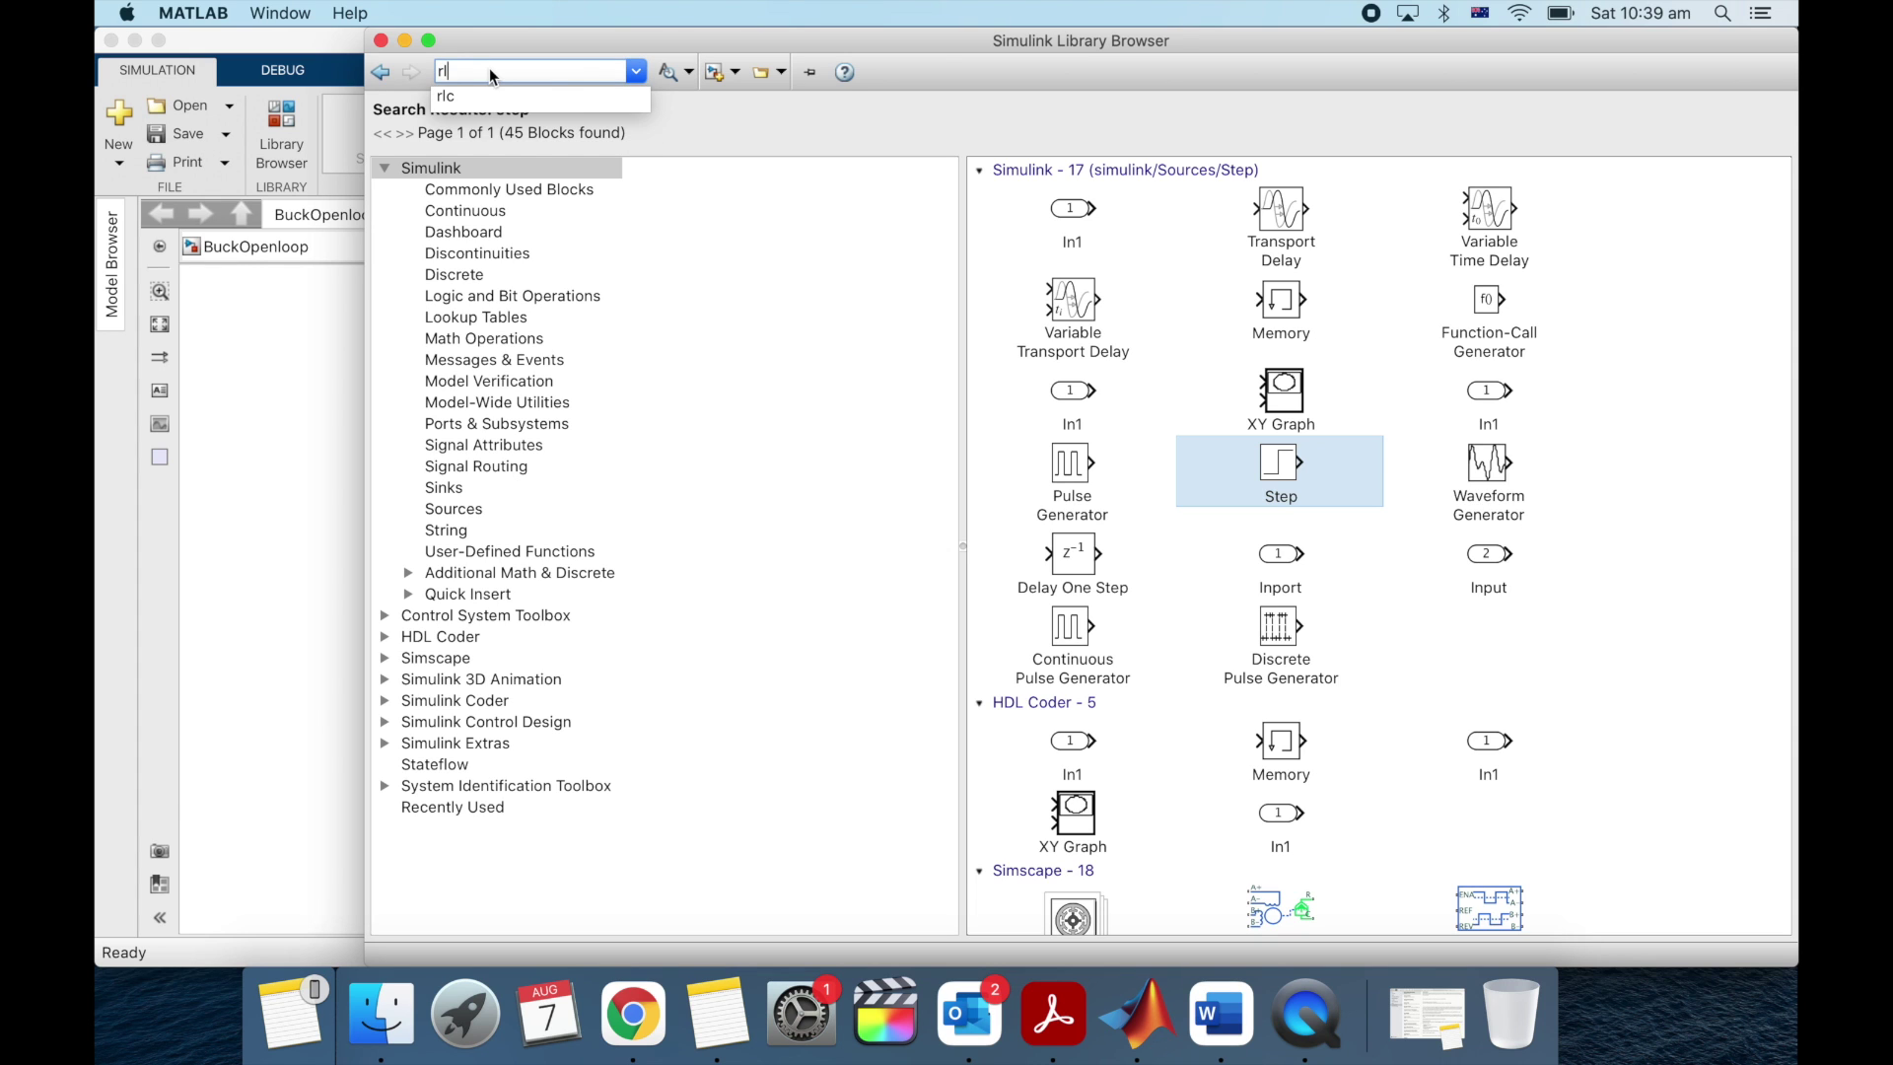
{"action": "key", "text": "Return"}
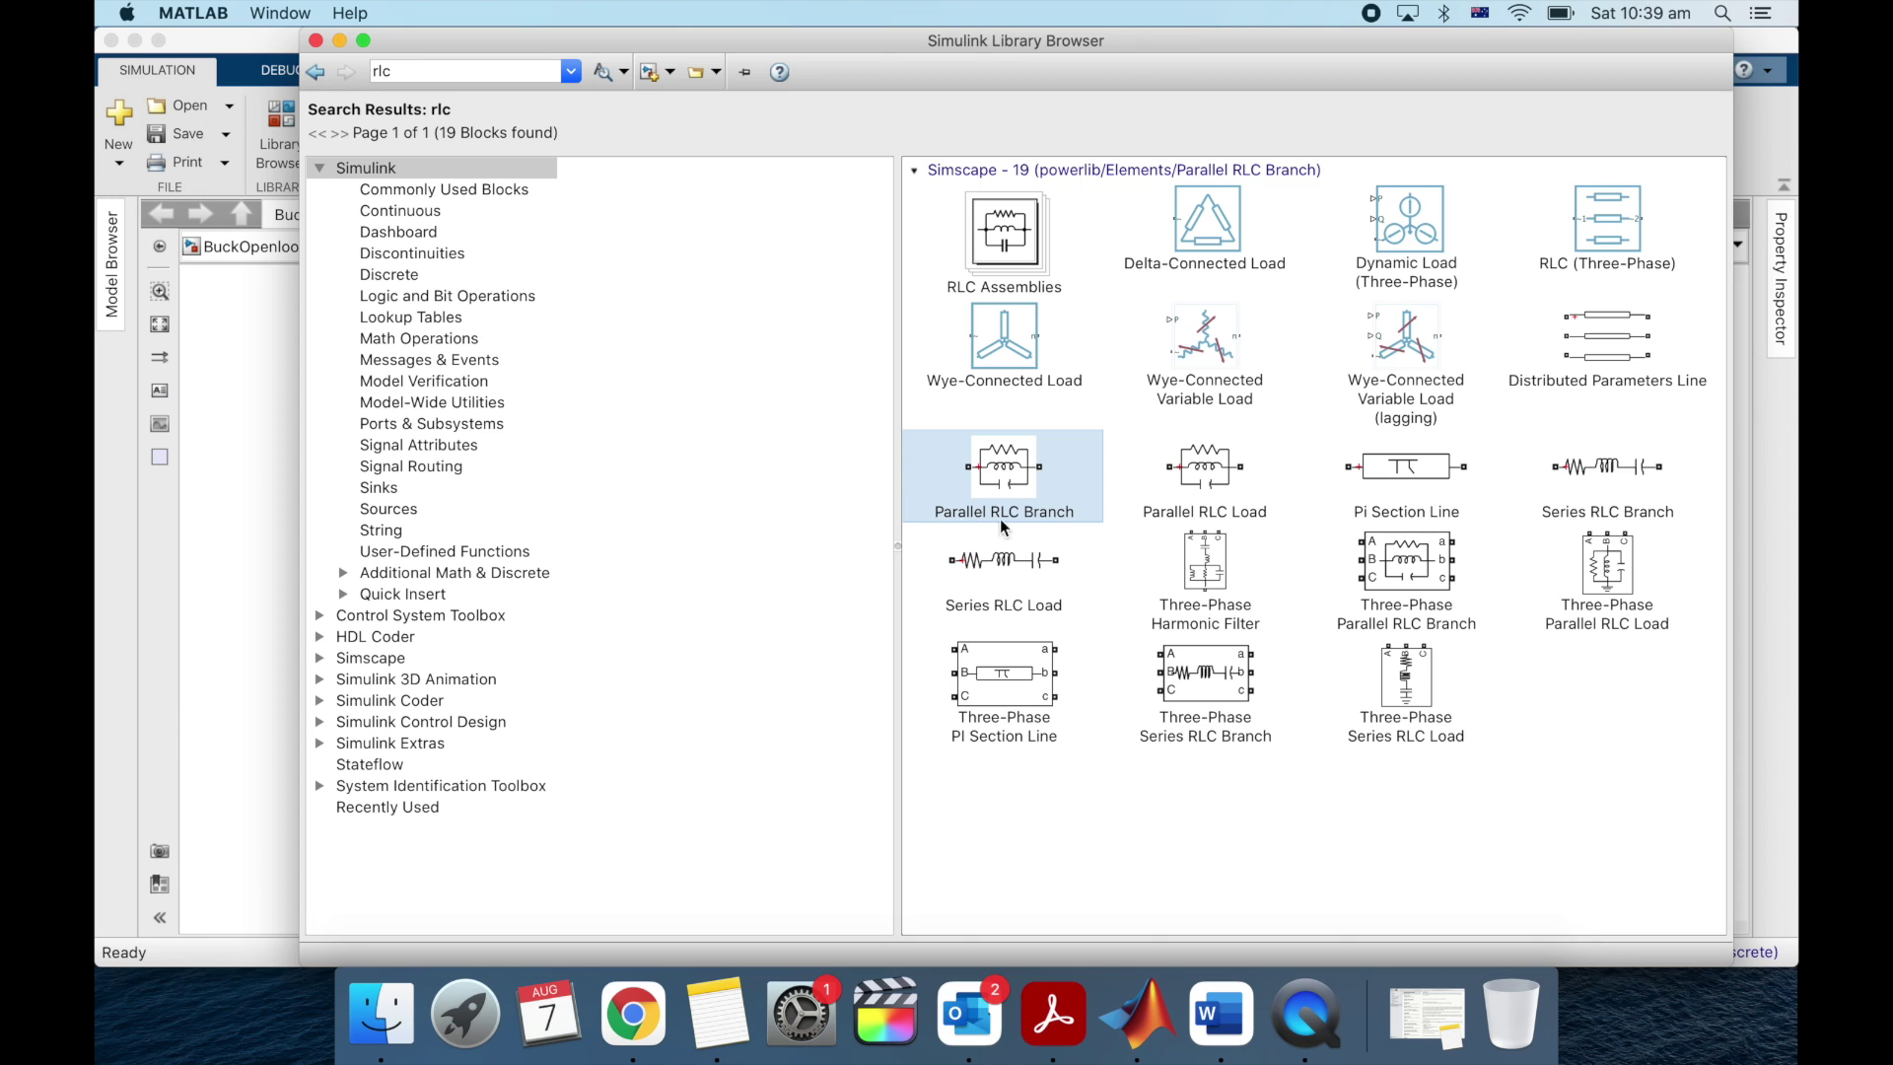
Step: Add a Series RLC Branch block outside the Buck area and choose a branch type in its parameters
{"action": "left_click", "coordinate": [1604, 475]}
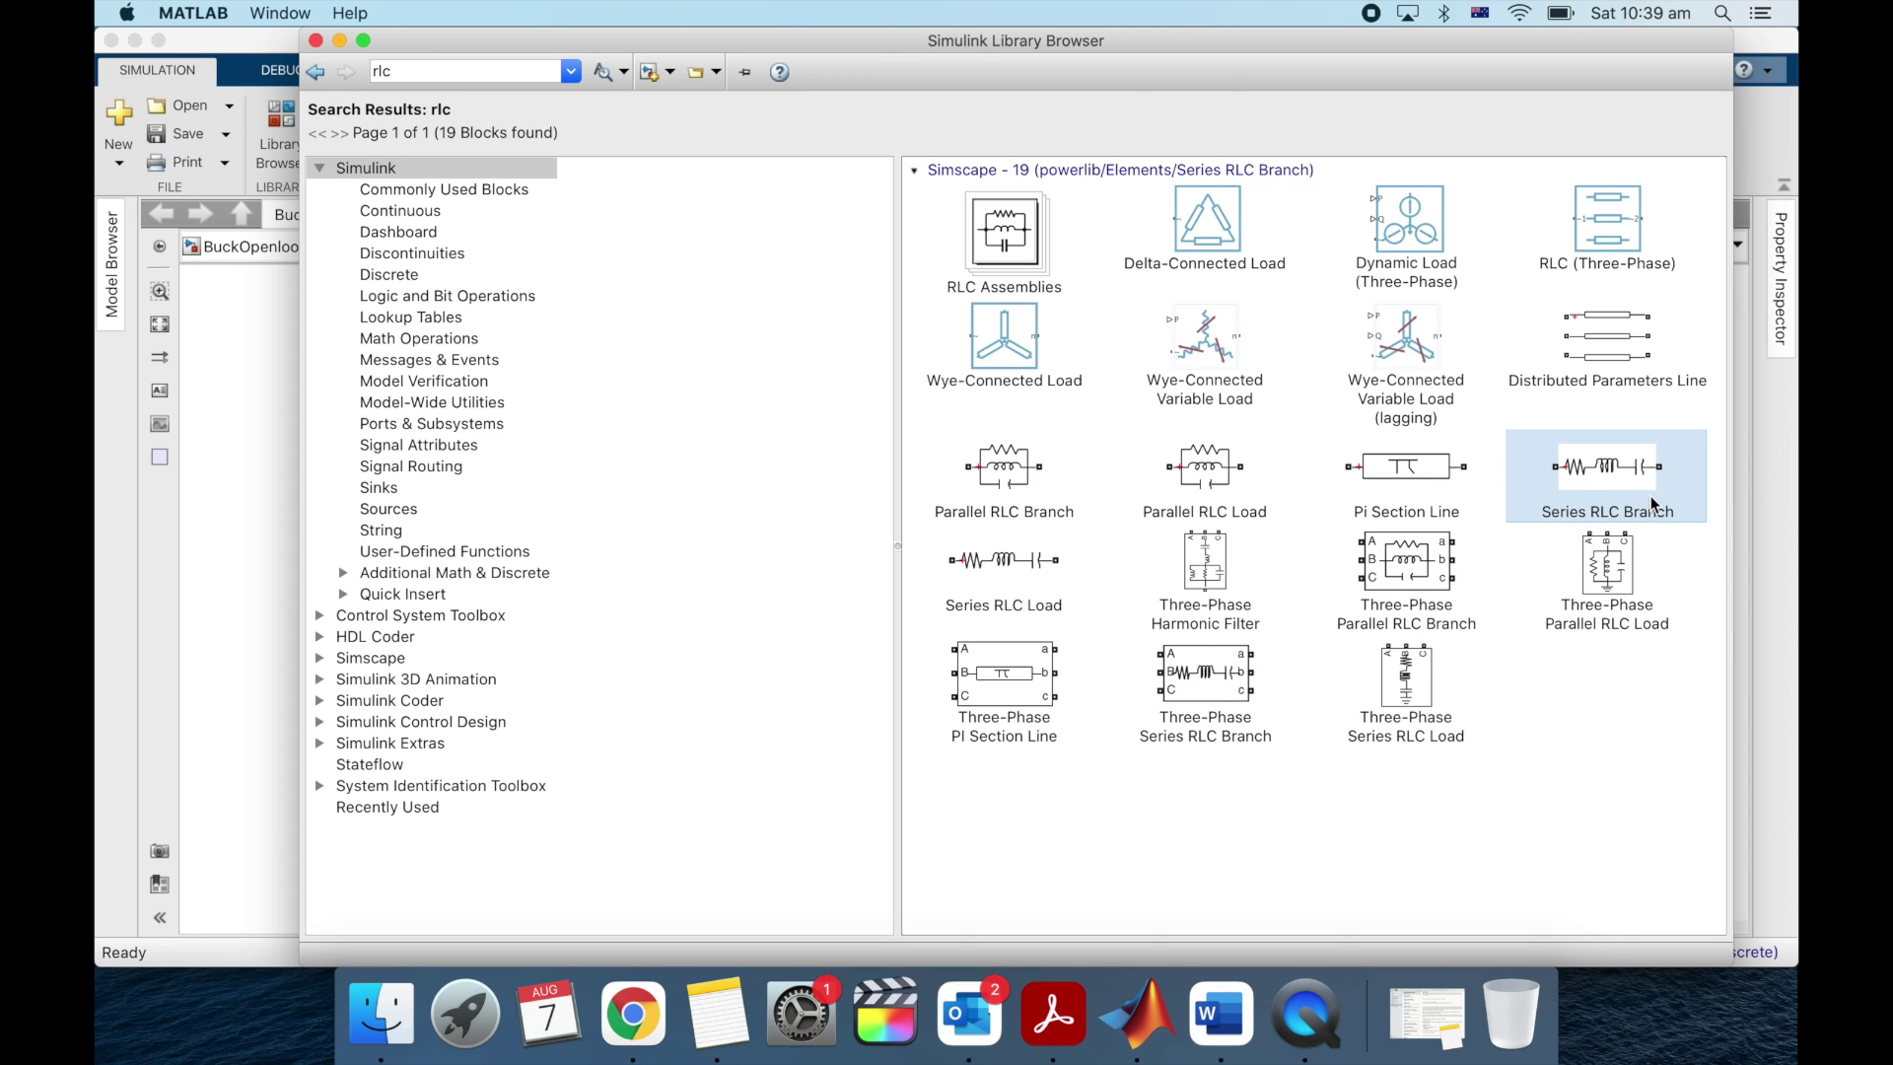
{"action": "left_click_drag", "start_coordinate": [1632, 493], "coordinate": [280, 433]}
{"action": "double_click", "coordinate": [281, 437]}
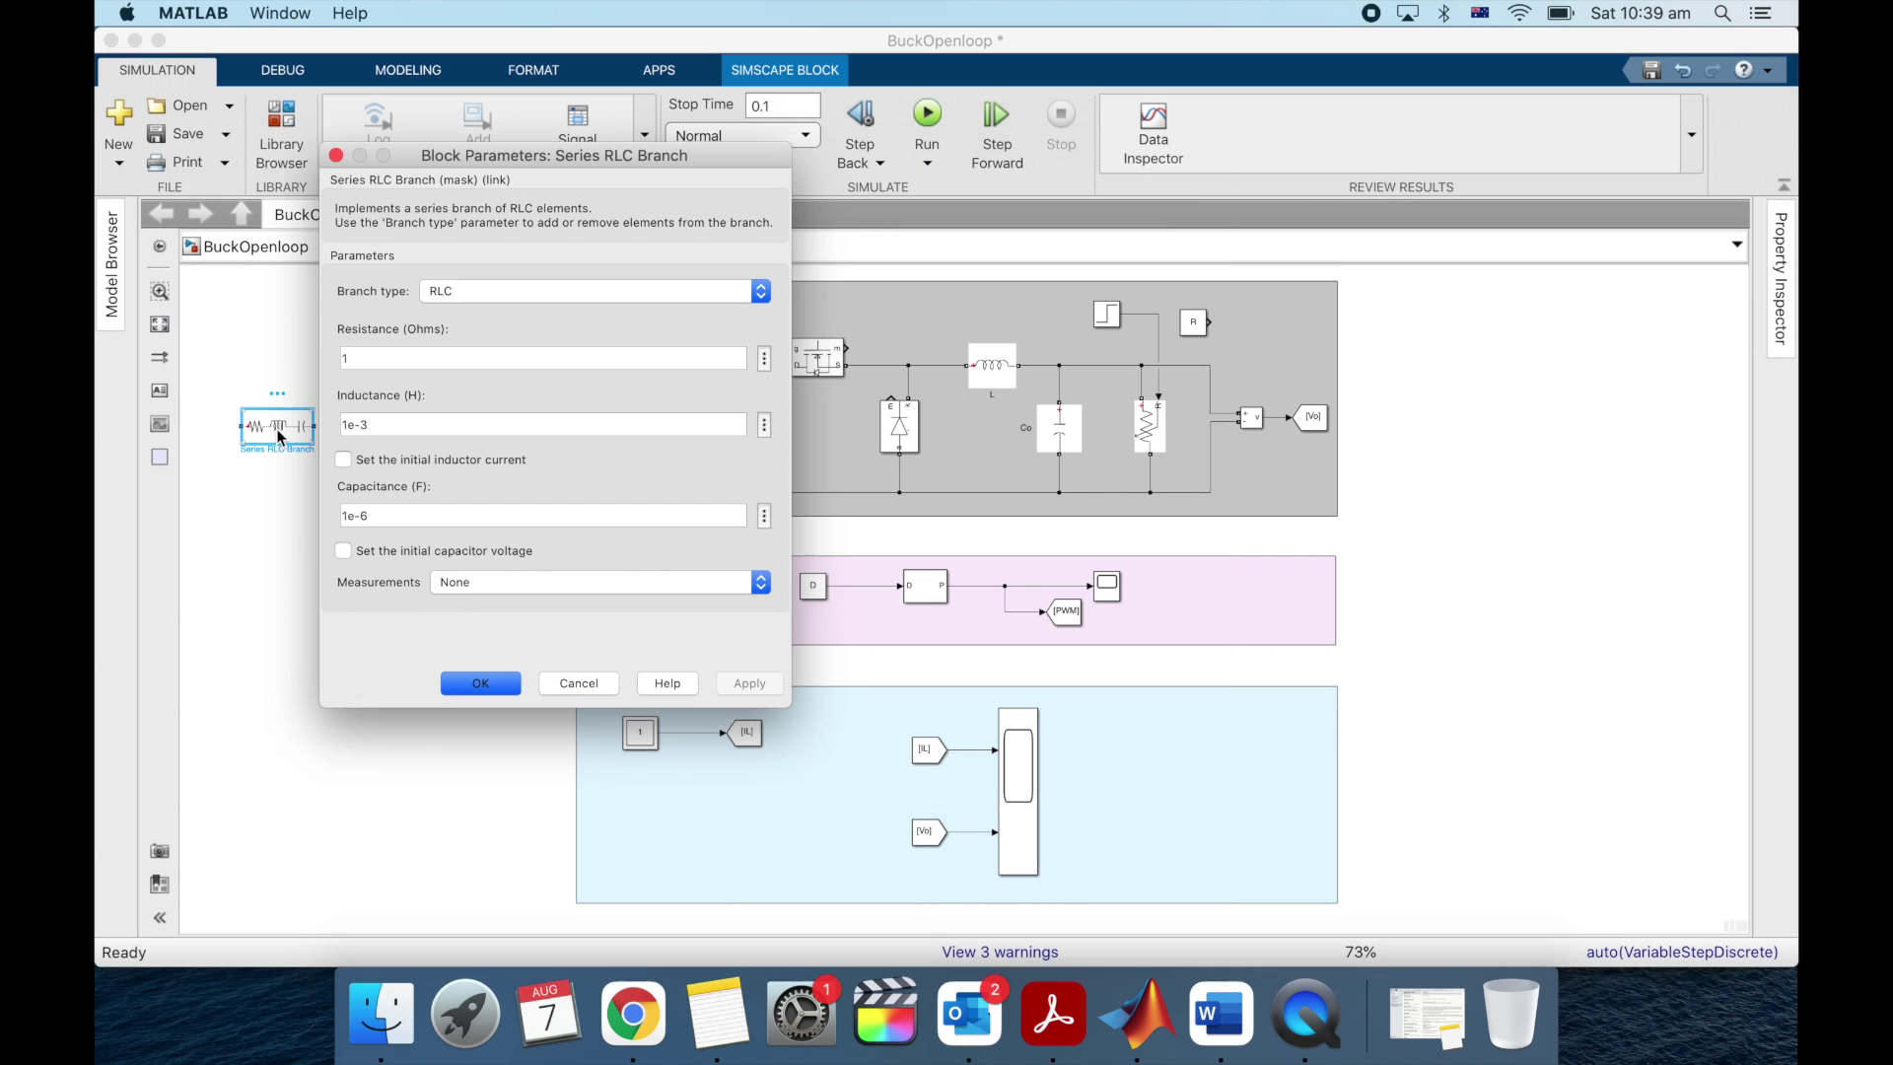
{"action": "left_click", "coordinate": [519, 286]}
{"action": "left_click", "coordinate": [517, 309]}
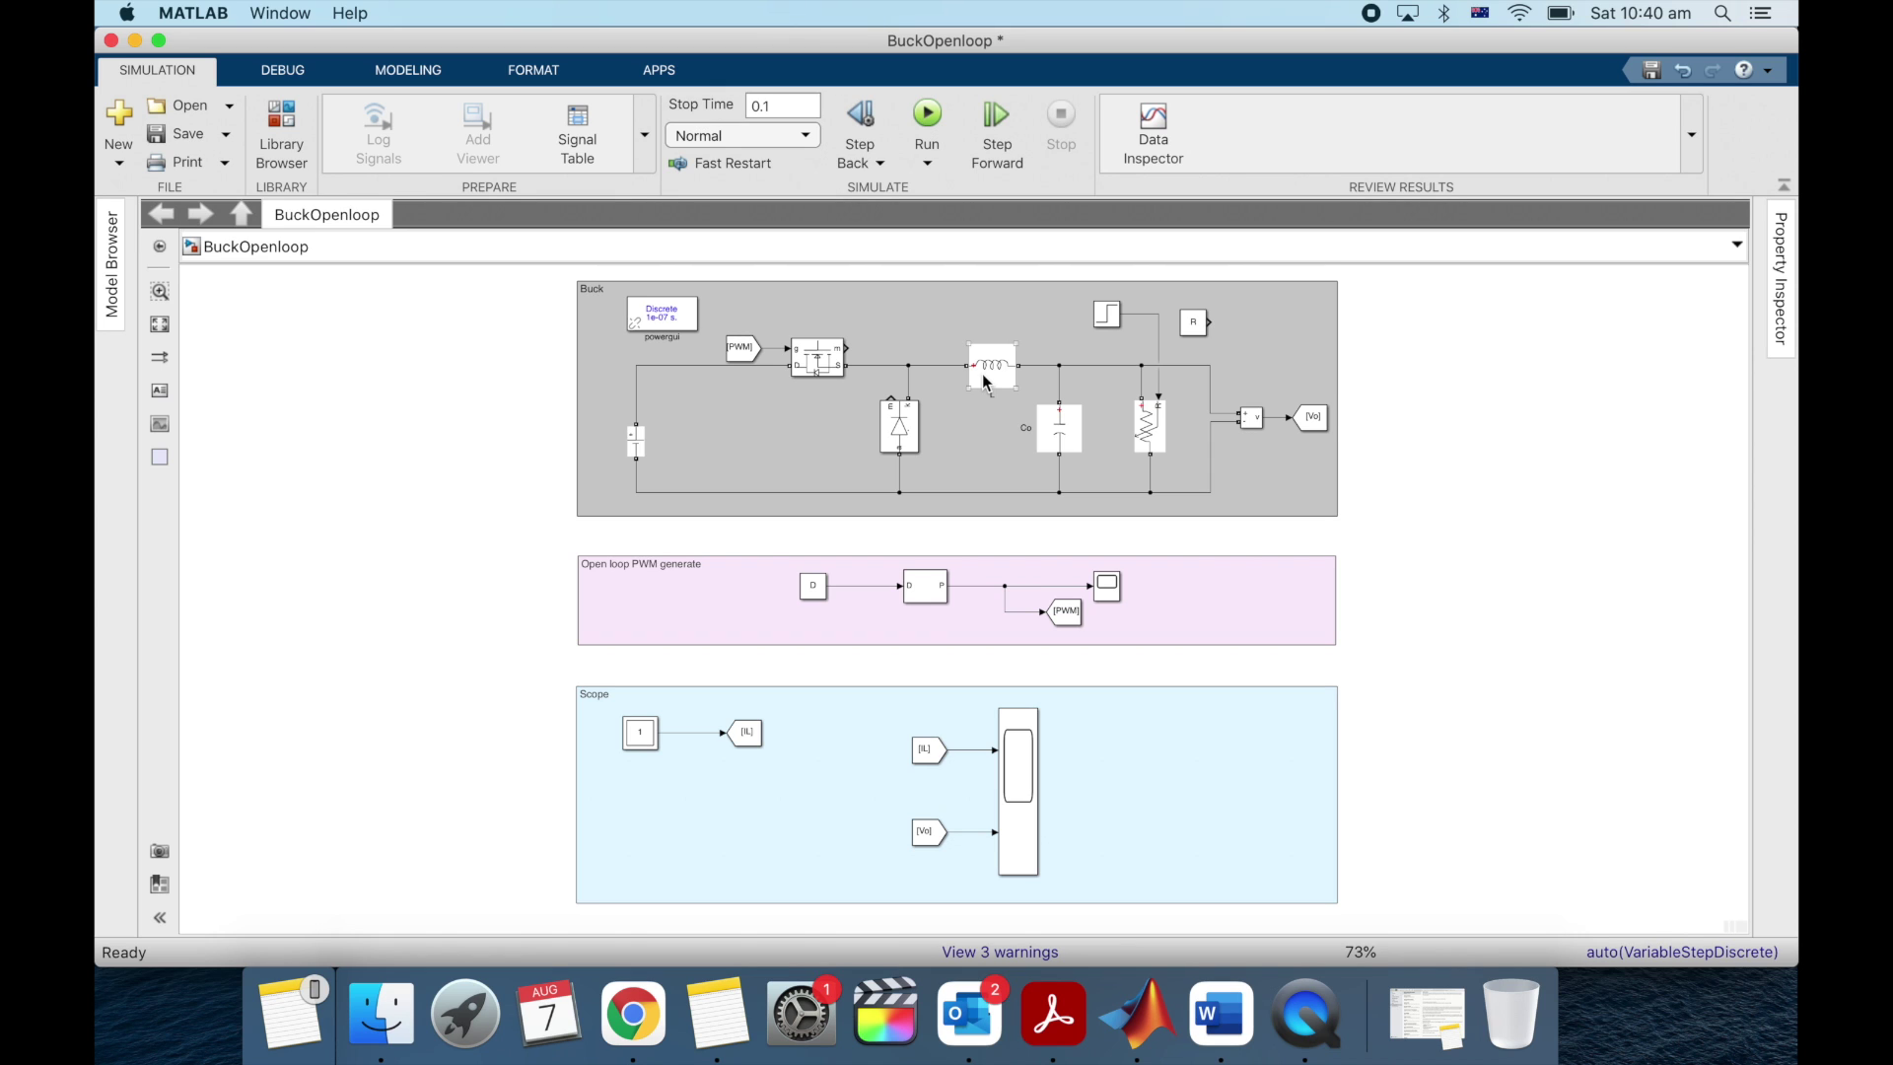
Step: Inspect the inductor L's block parameters and shift the BuckOpenloop window so the workspace variables are visible
{"action": "double_click", "coordinate": [983, 376]}
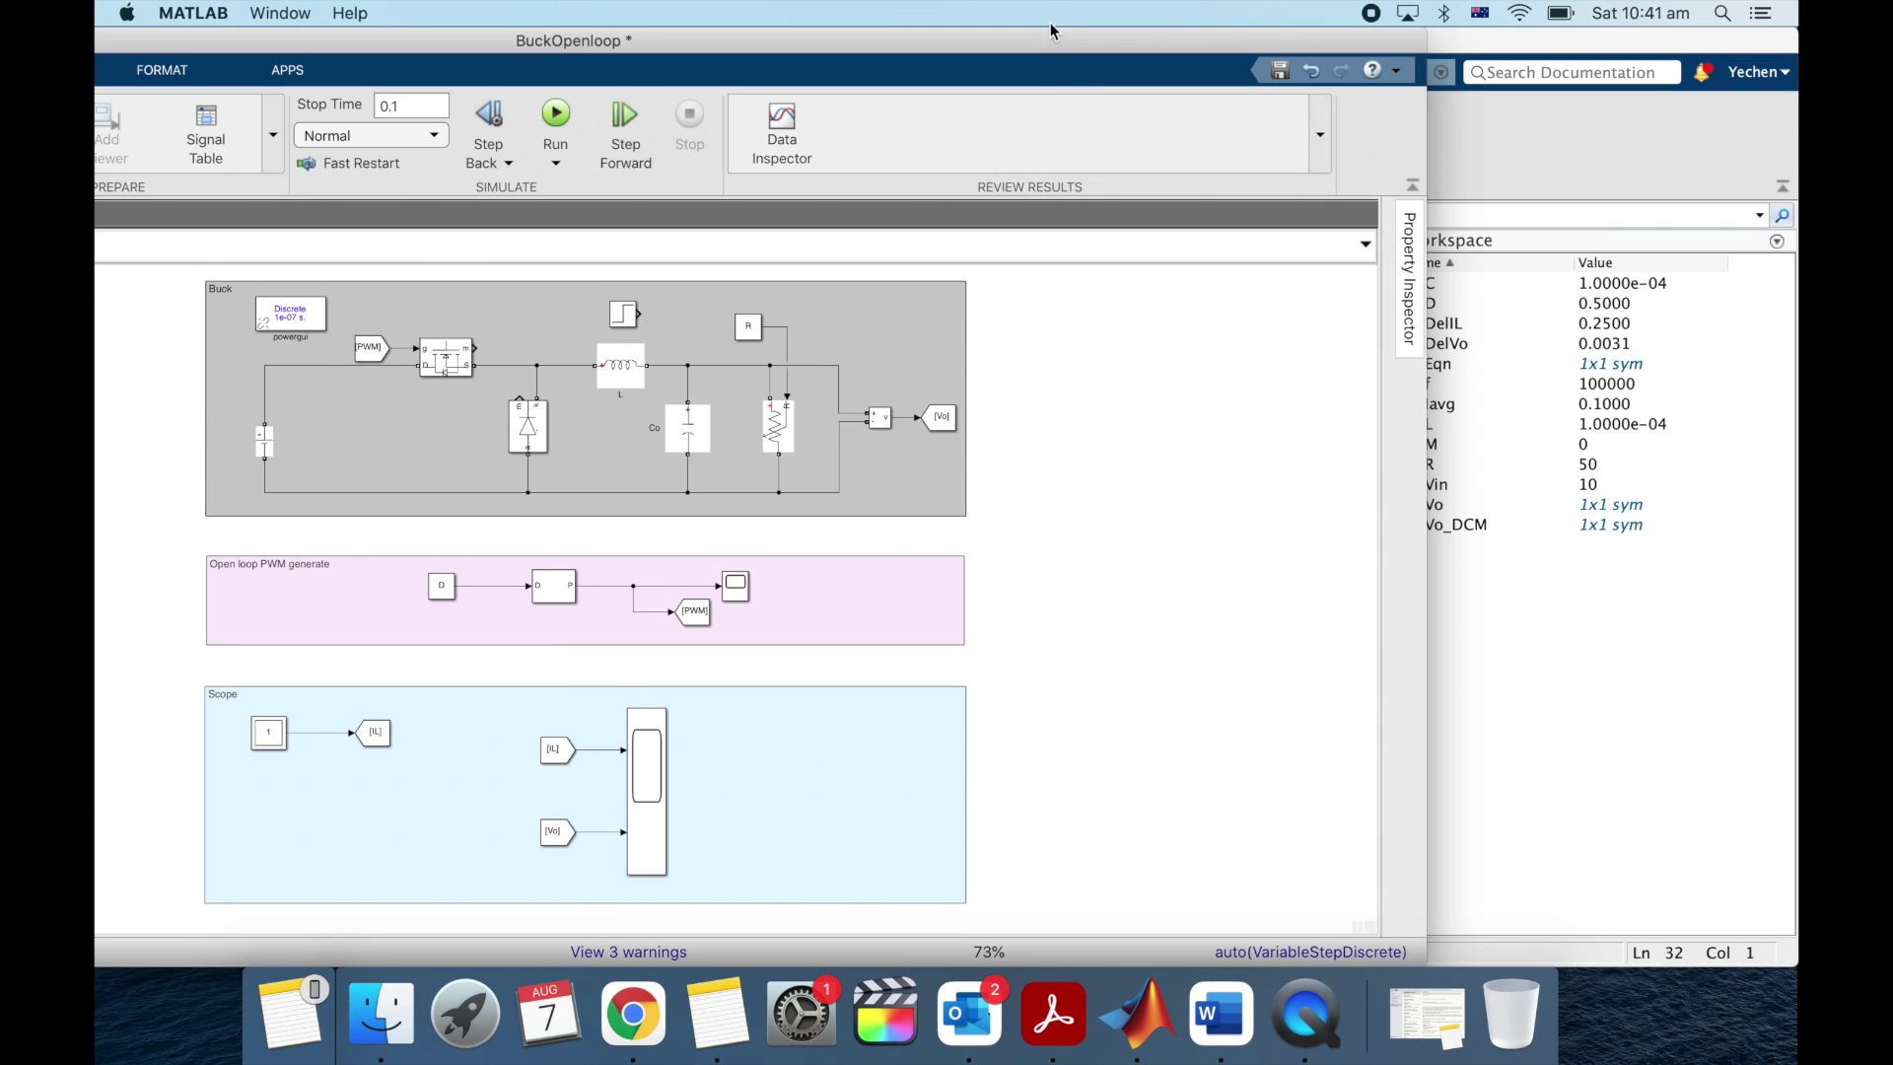
{"action": "left_click_drag", "start_coordinate": [1053, 33], "coordinate": [956, 27]}
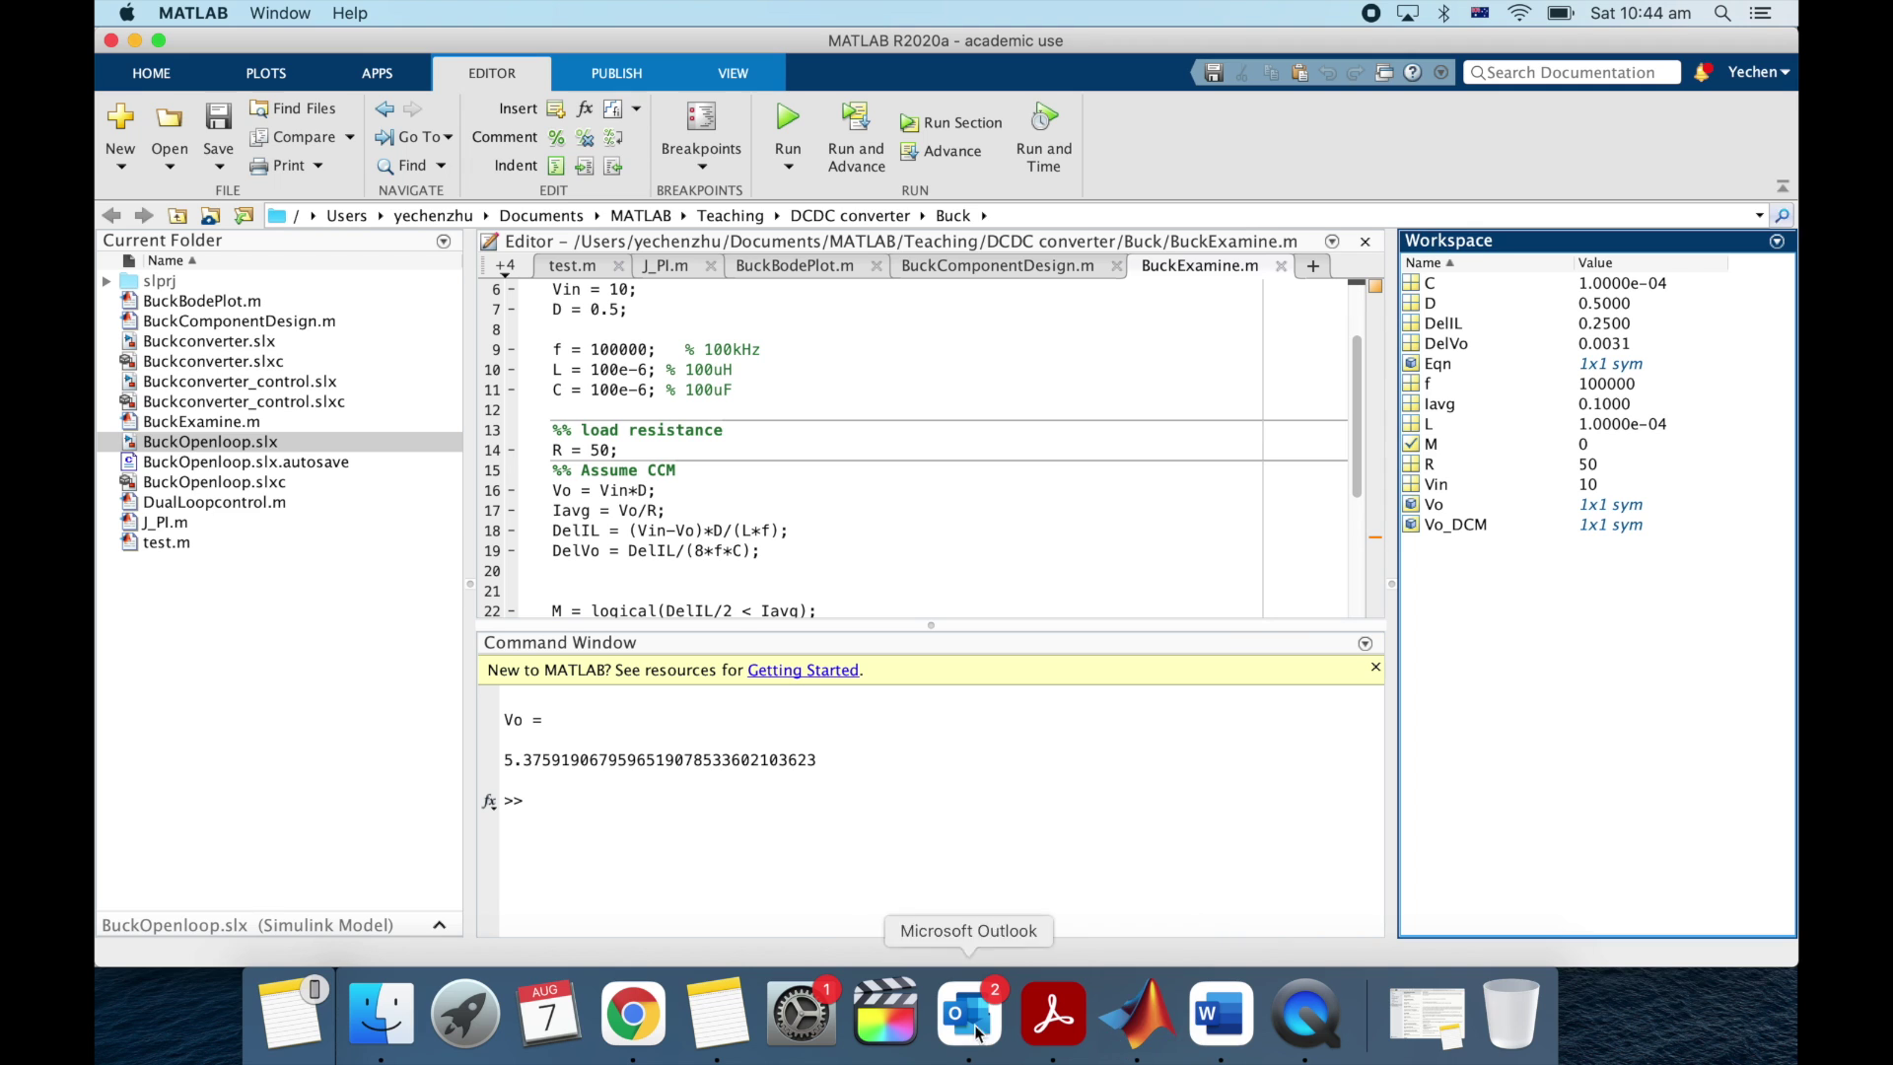
{"action": "right_click", "coordinate": [1131, 1004]}
{"action": "left_click", "coordinate": [1211, 706]}
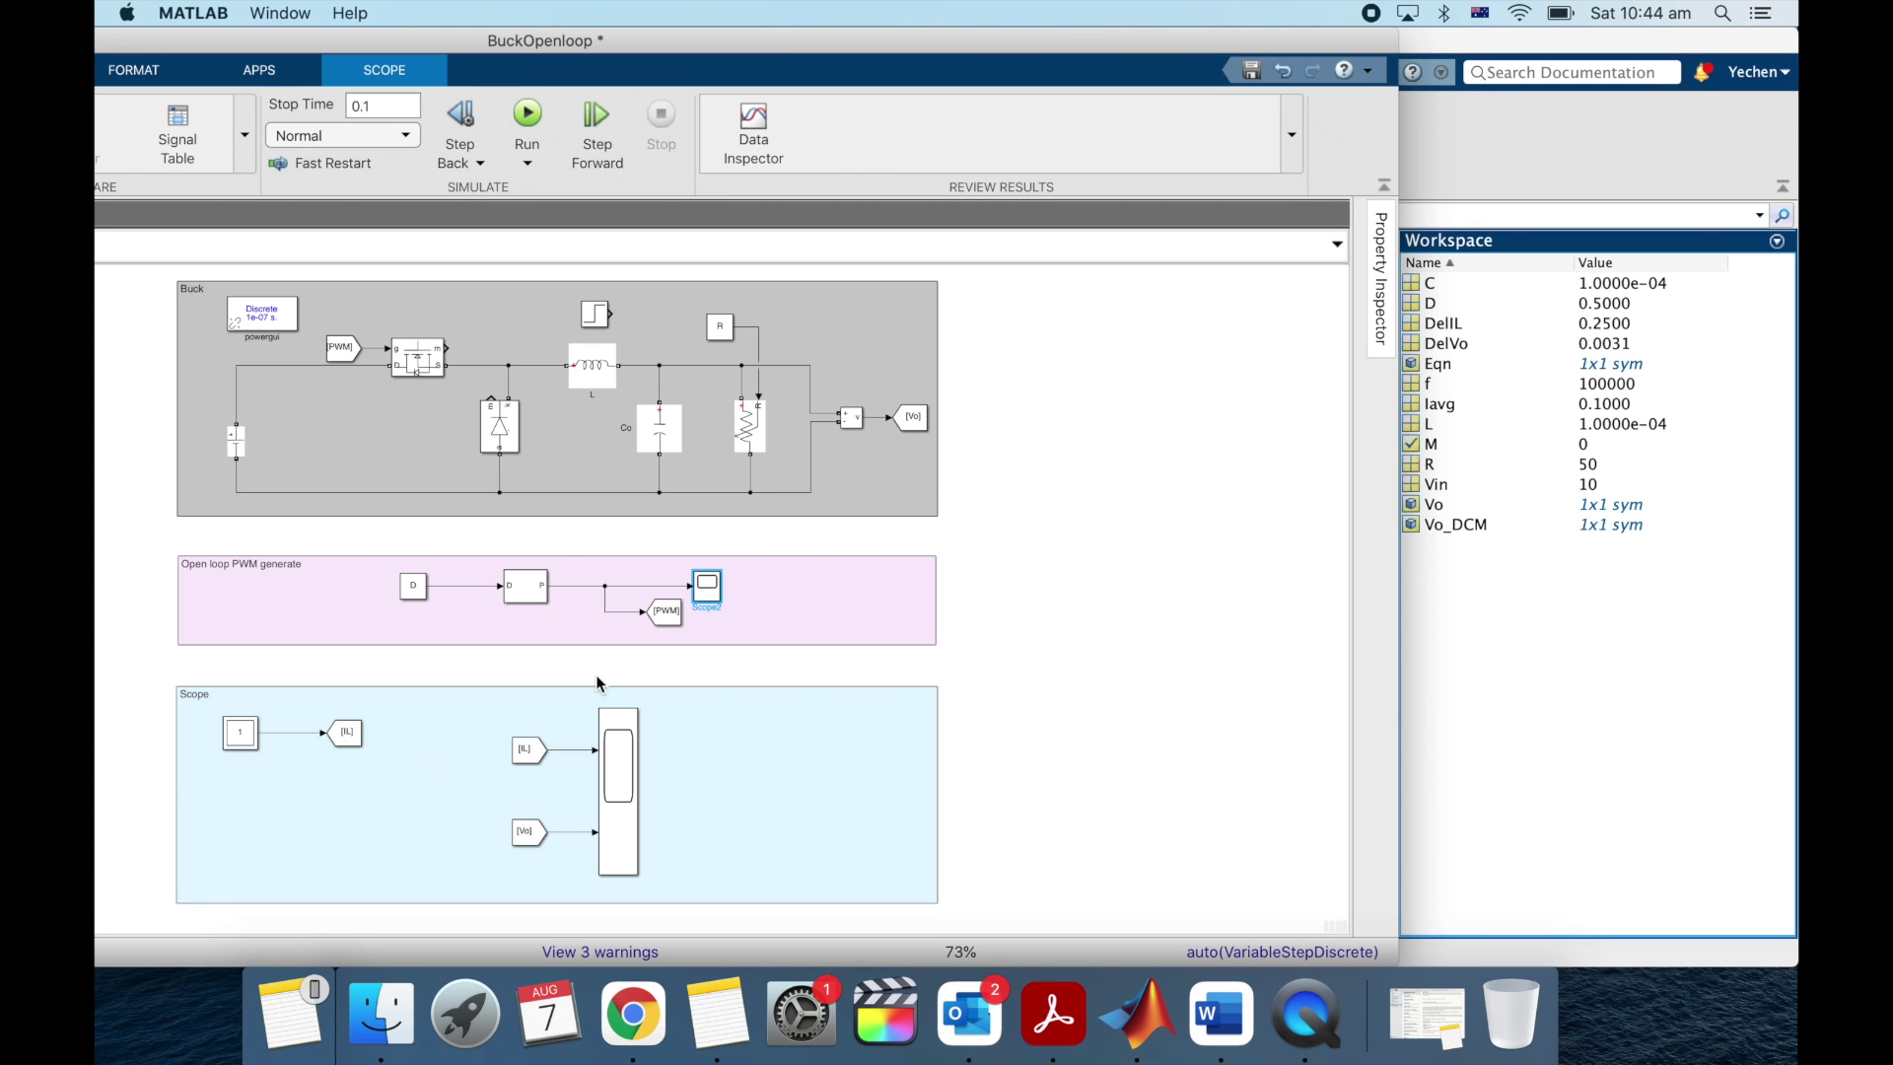
Step: Run the BuckOpenloop simulation with a stop time of 0.1 and open the scope showing IL and Vo
{"action": "left_click", "coordinate": [1529, 559]}
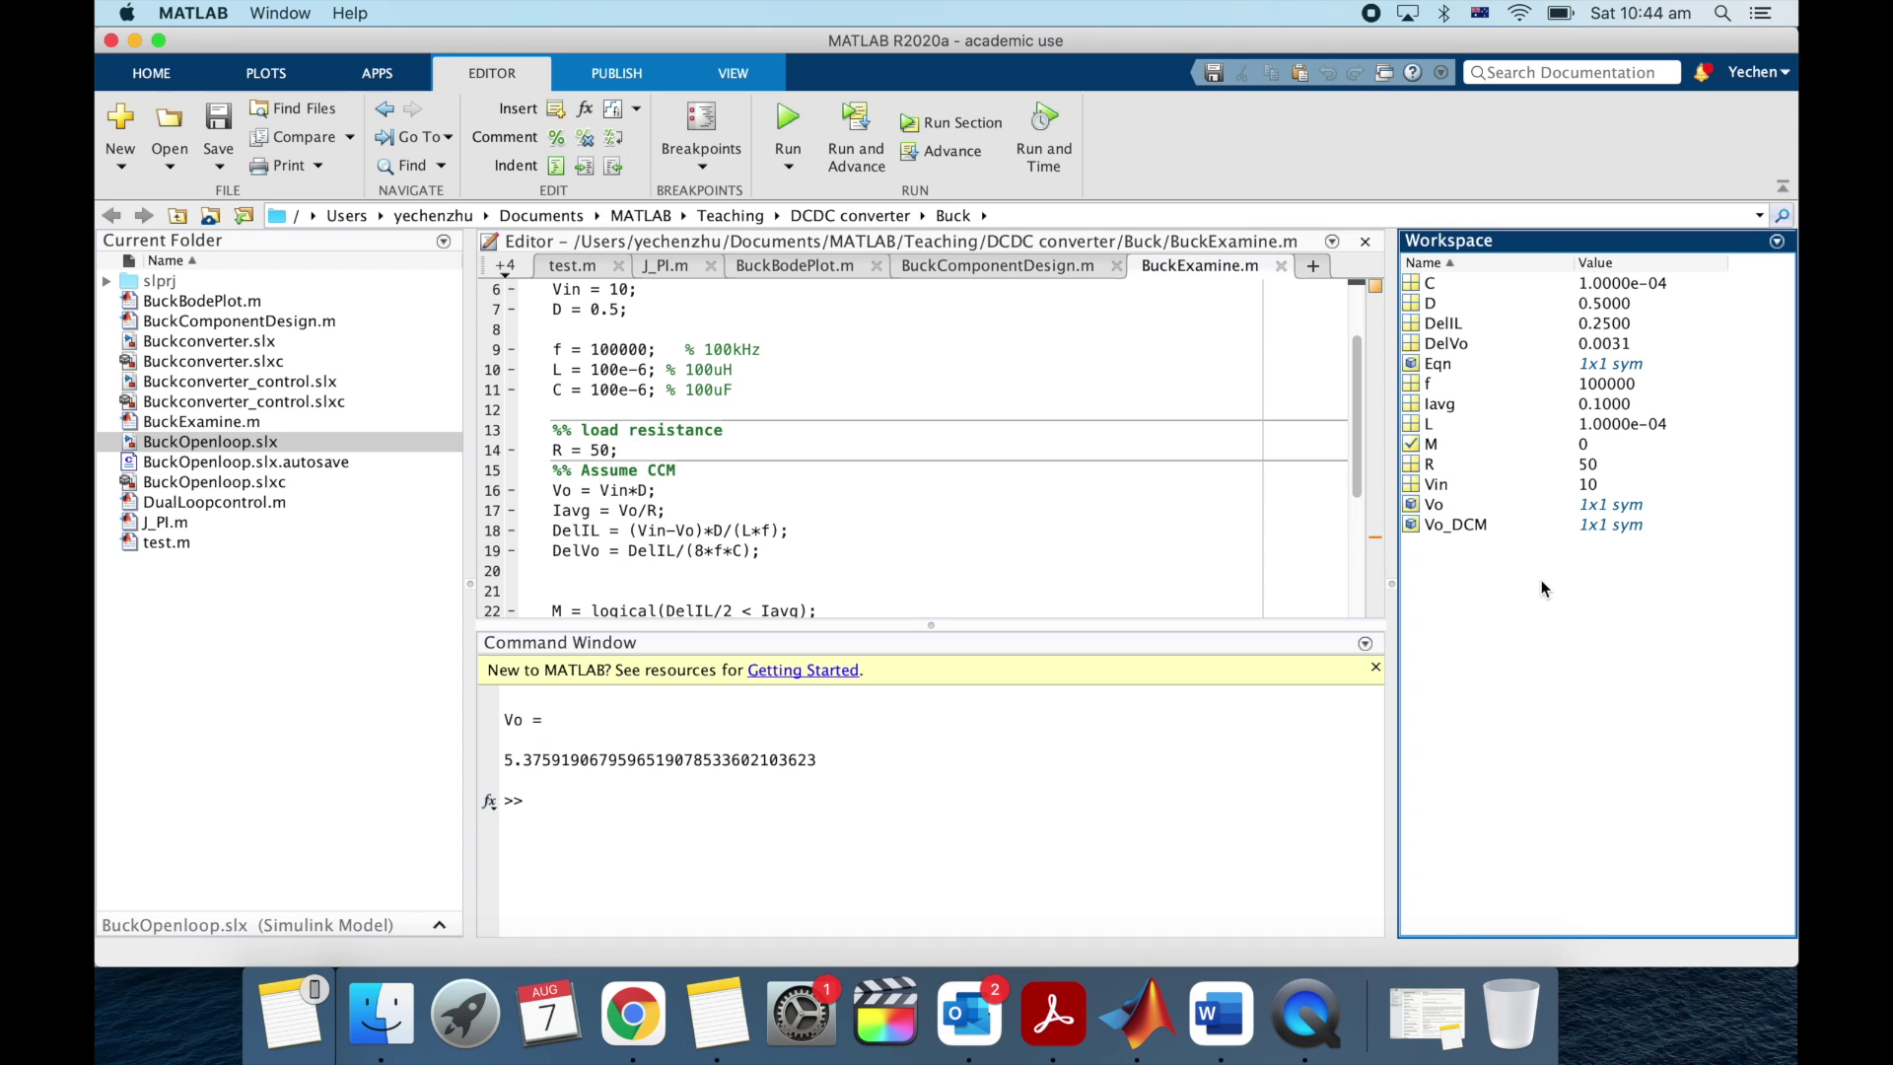
{"action": "key", "text": "super+grave"}
{"action": "left_click", "coordinate": [527, 113]}
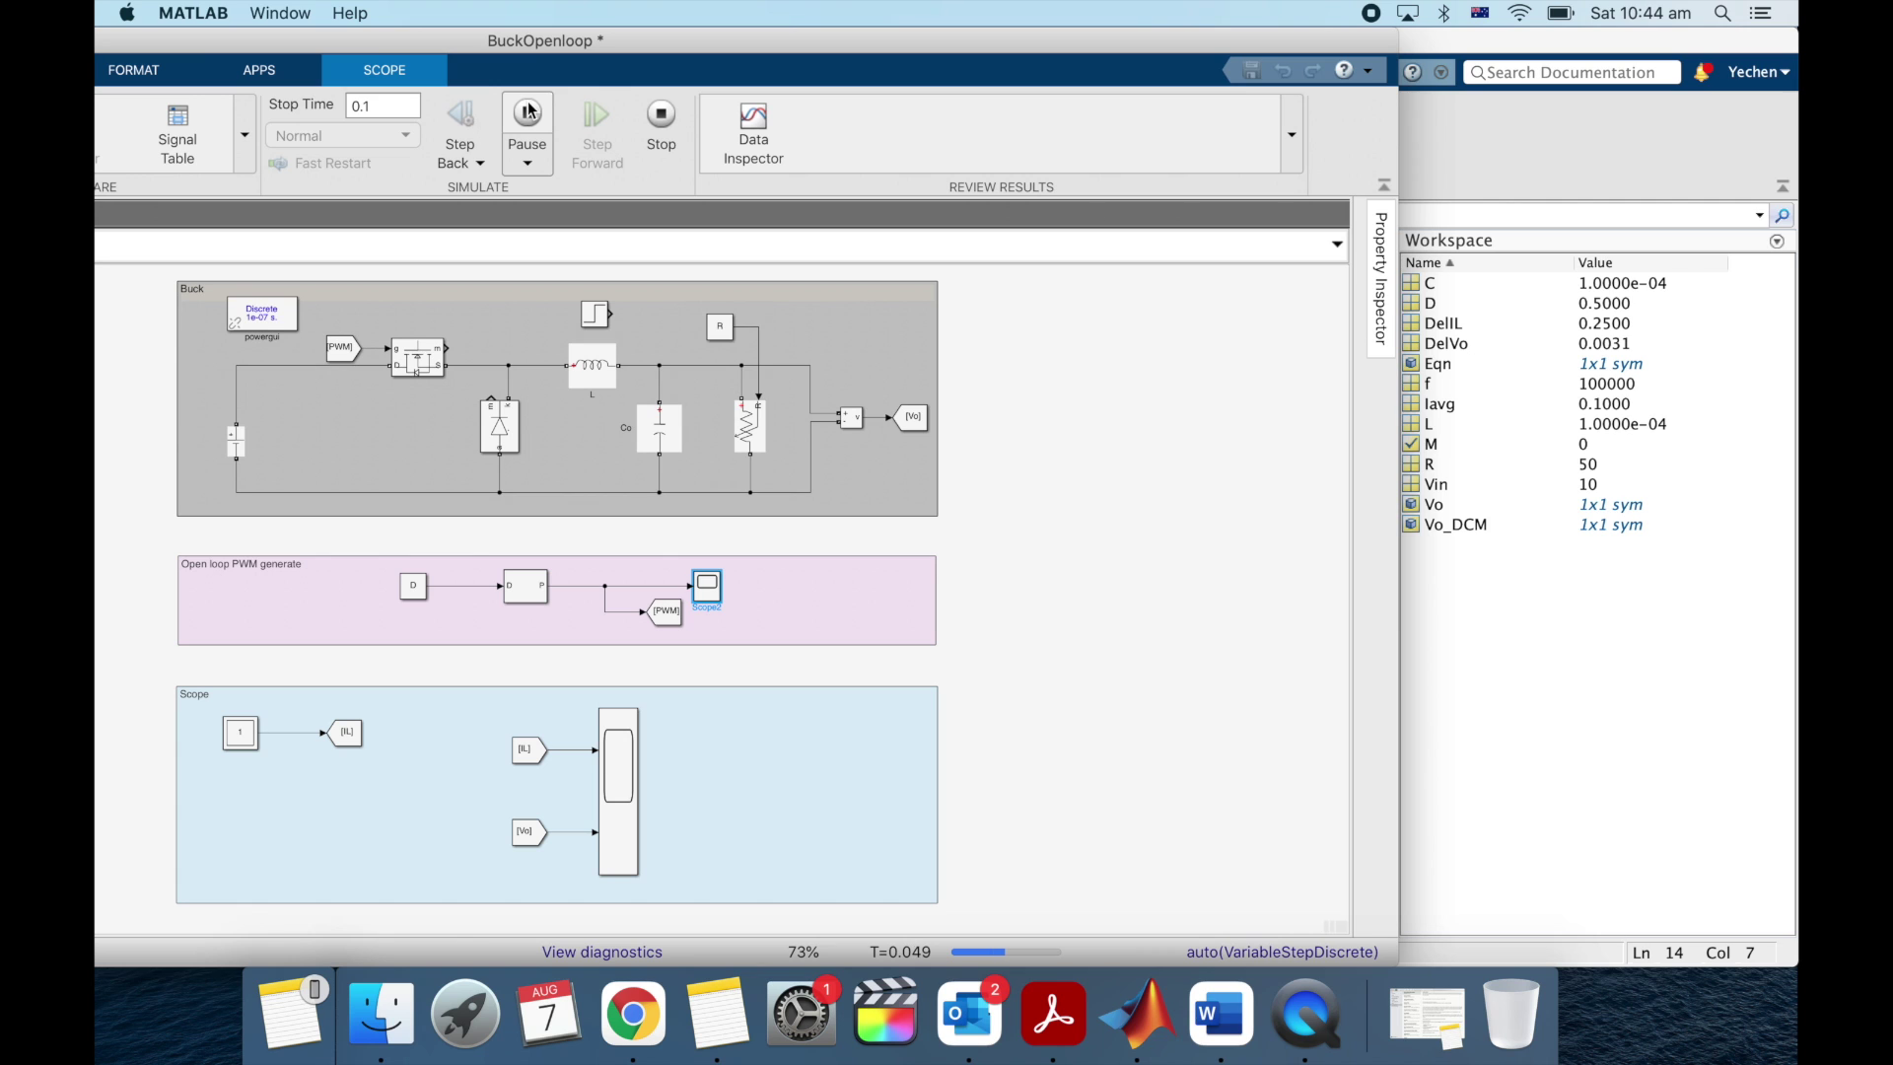
{"action": "double_click", "coordinate": [618, 789]}
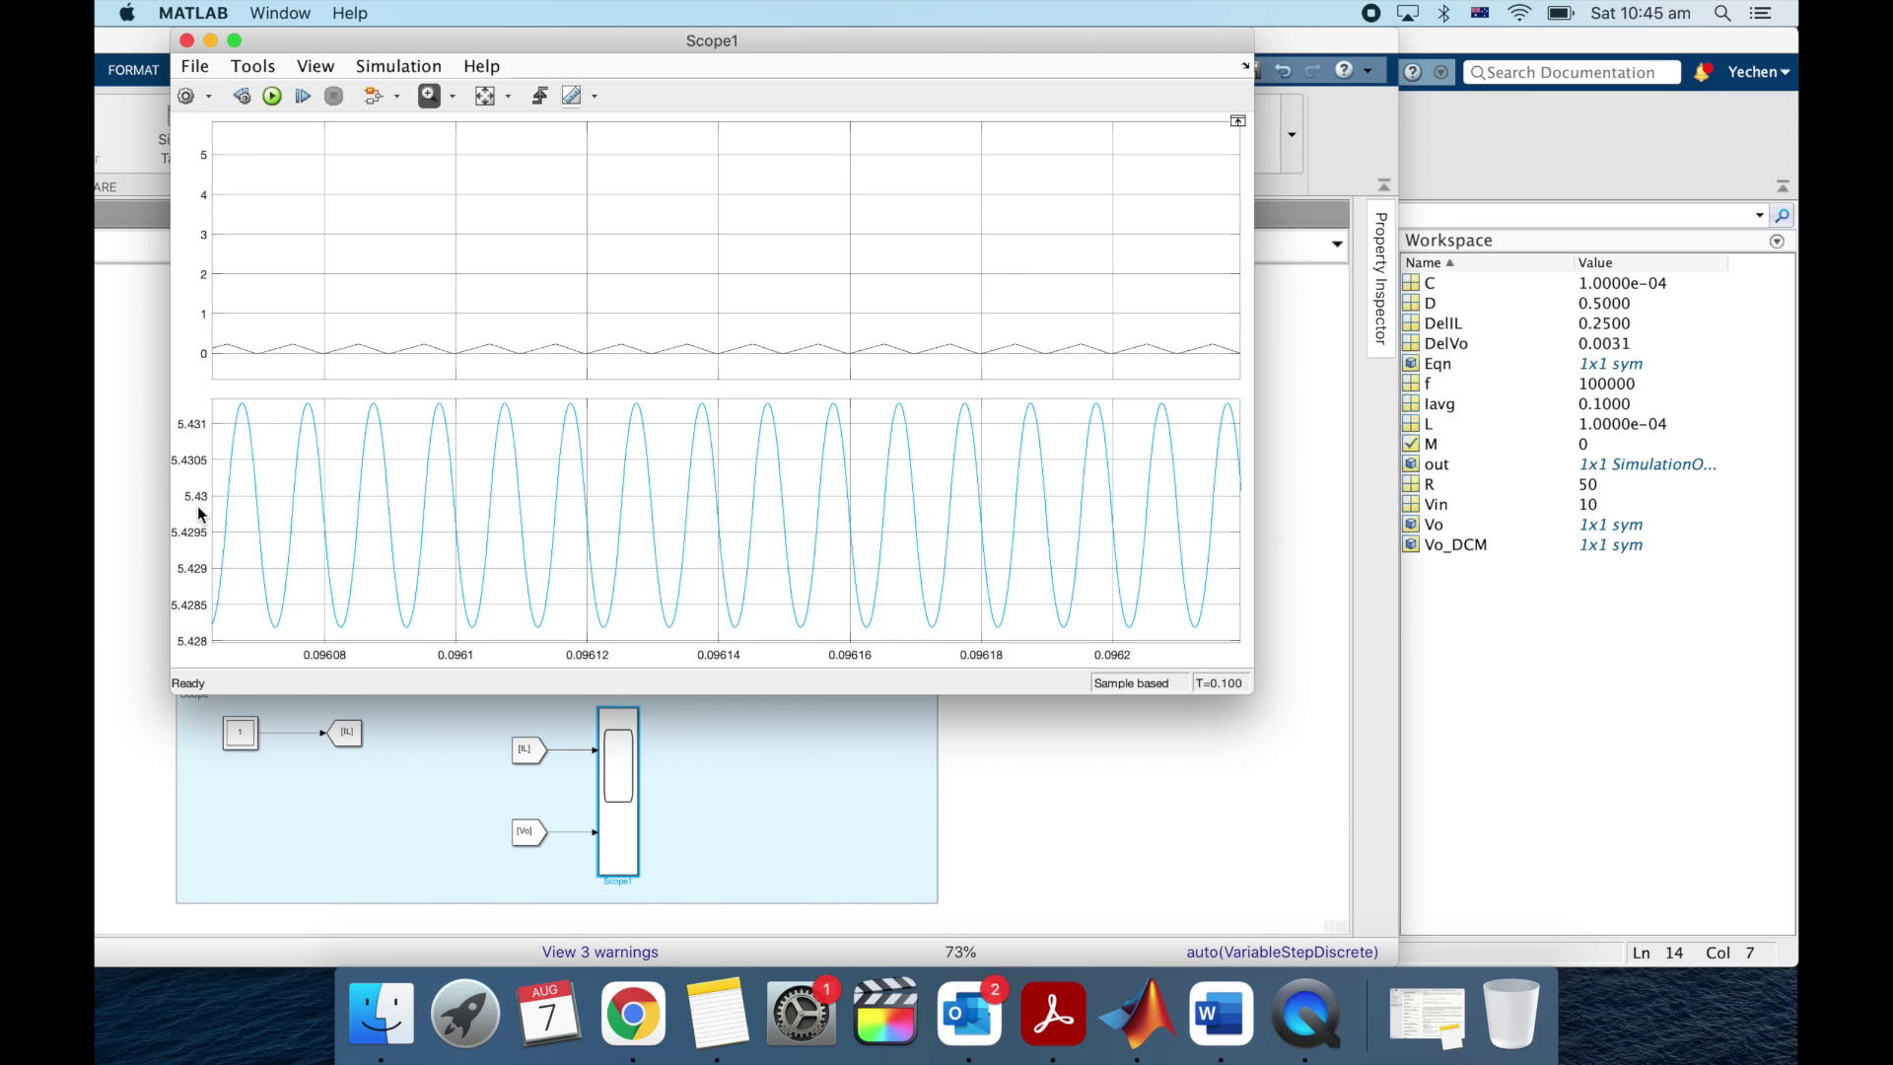
Step: Compare the scope's output voltage with the Vo calculated by the script, and return to the BuckOpenloop model
{"action": "left_click", "coordinate": [1480, 855]}
{"action": "left_click_drag", "start_coordinate": [505, 757], "coordinate": [558, 755]}
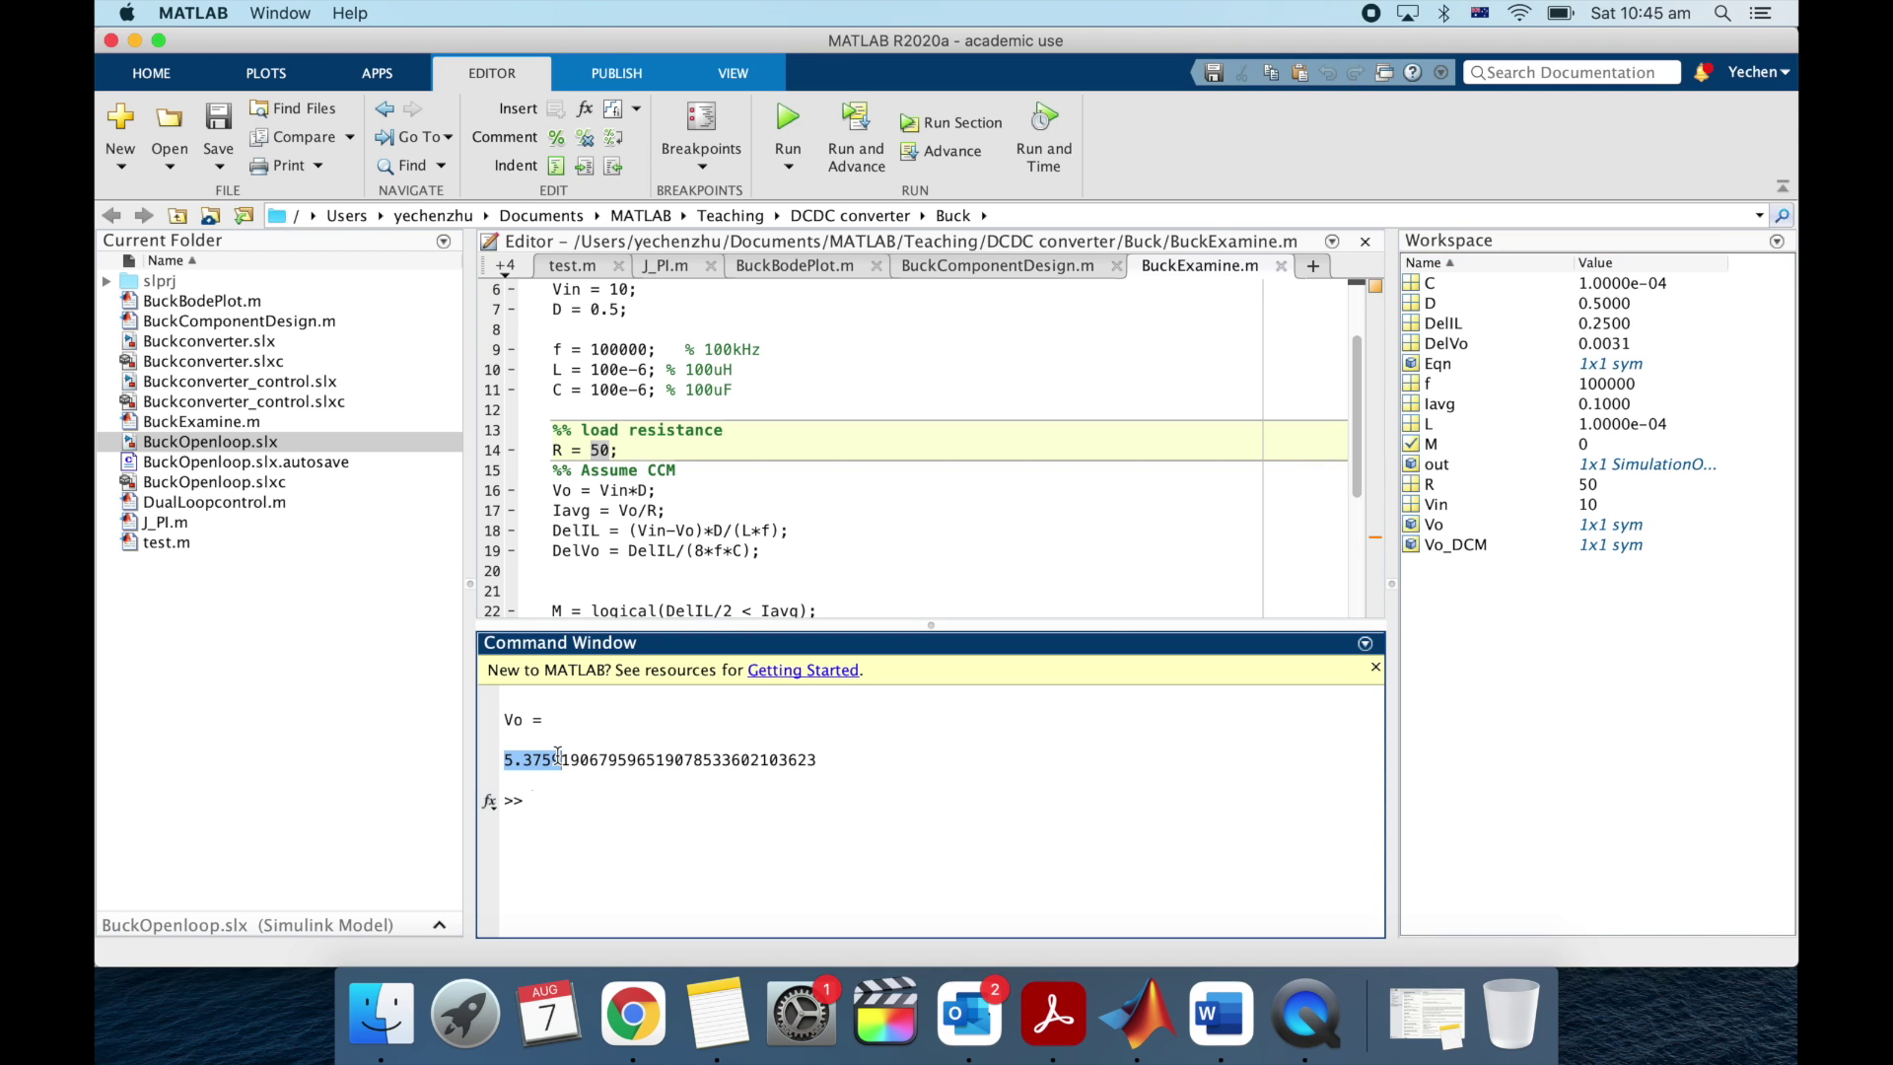
{"action": "right_click", "coordinate": [1139, 1016]}
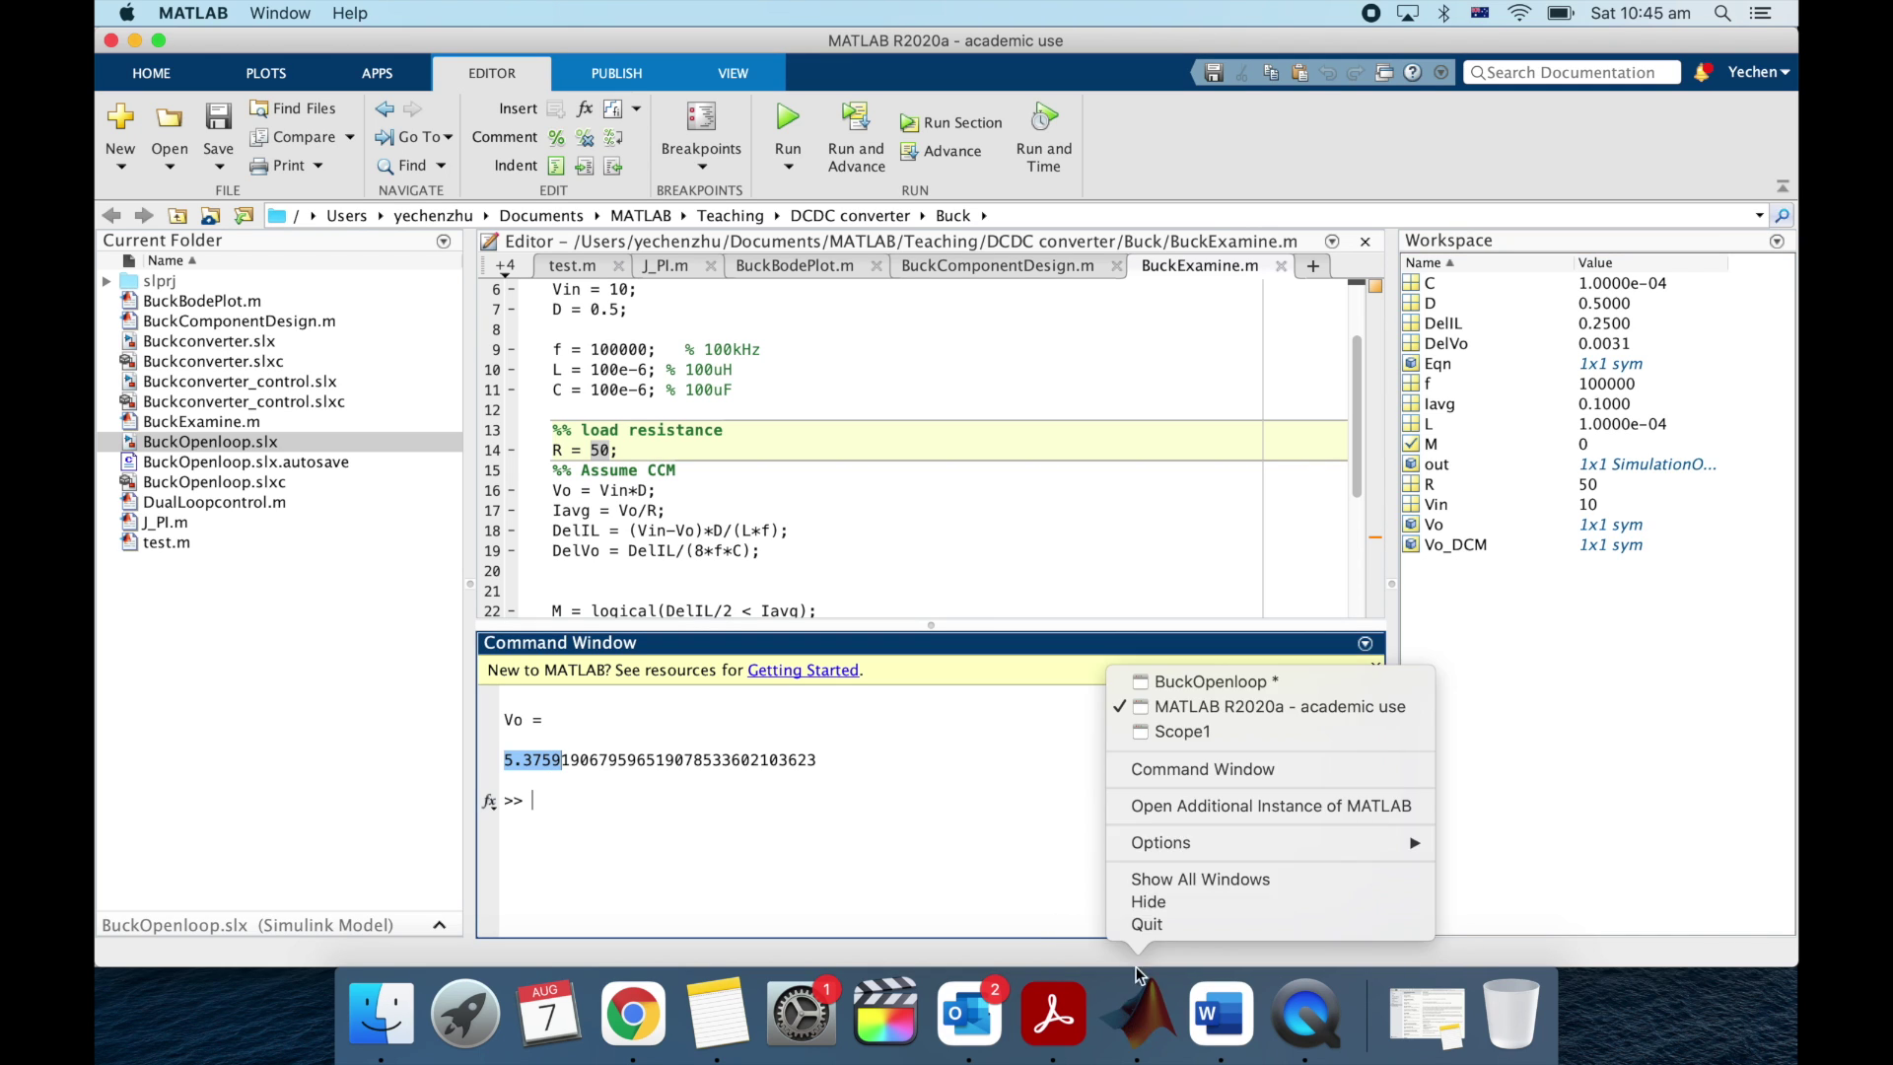
{"action": "left_click", "coordinate": [1210, 681]}
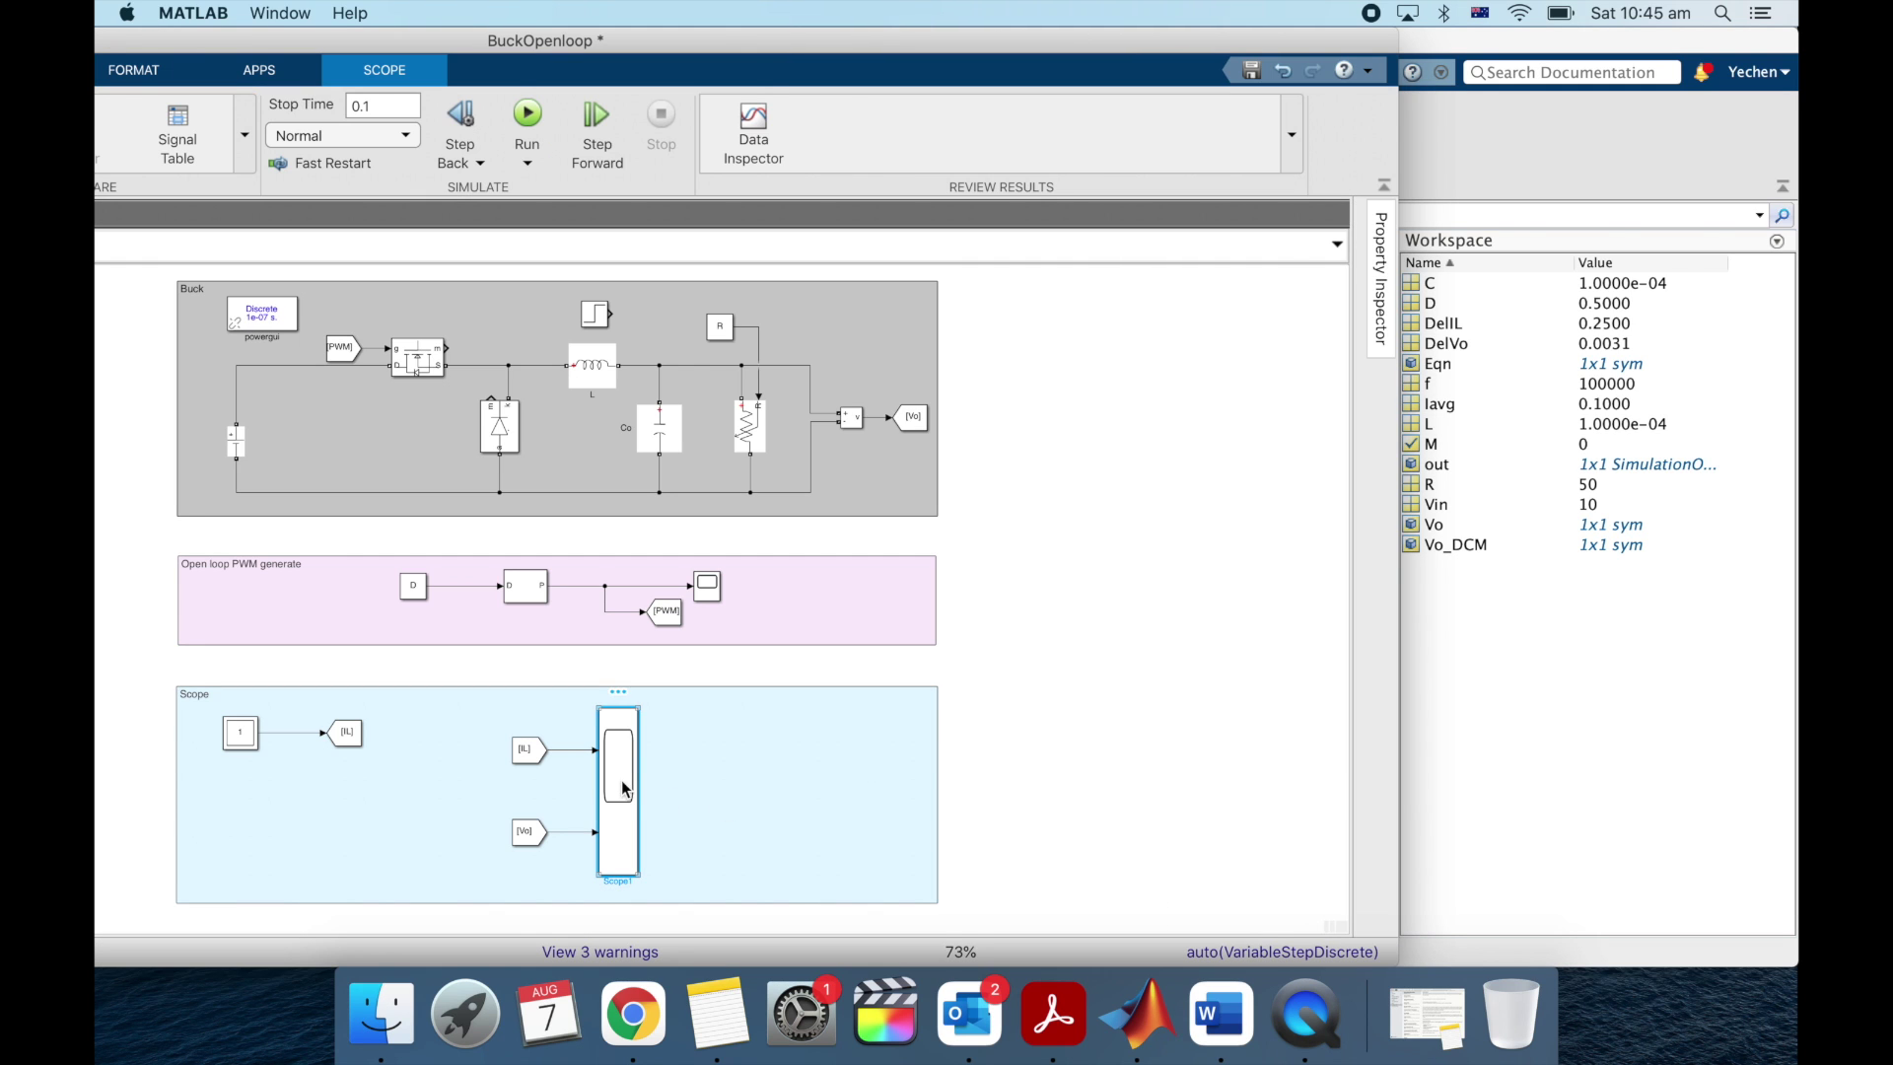
Step: Reopen the IL and Vo scope, move its window off the model, and select the MOSFET and the diode in the Buck area
{"action": "double_click", "coordinate": [621, 779]}
{"action": "left_click", "coordinate": [484, 96]}
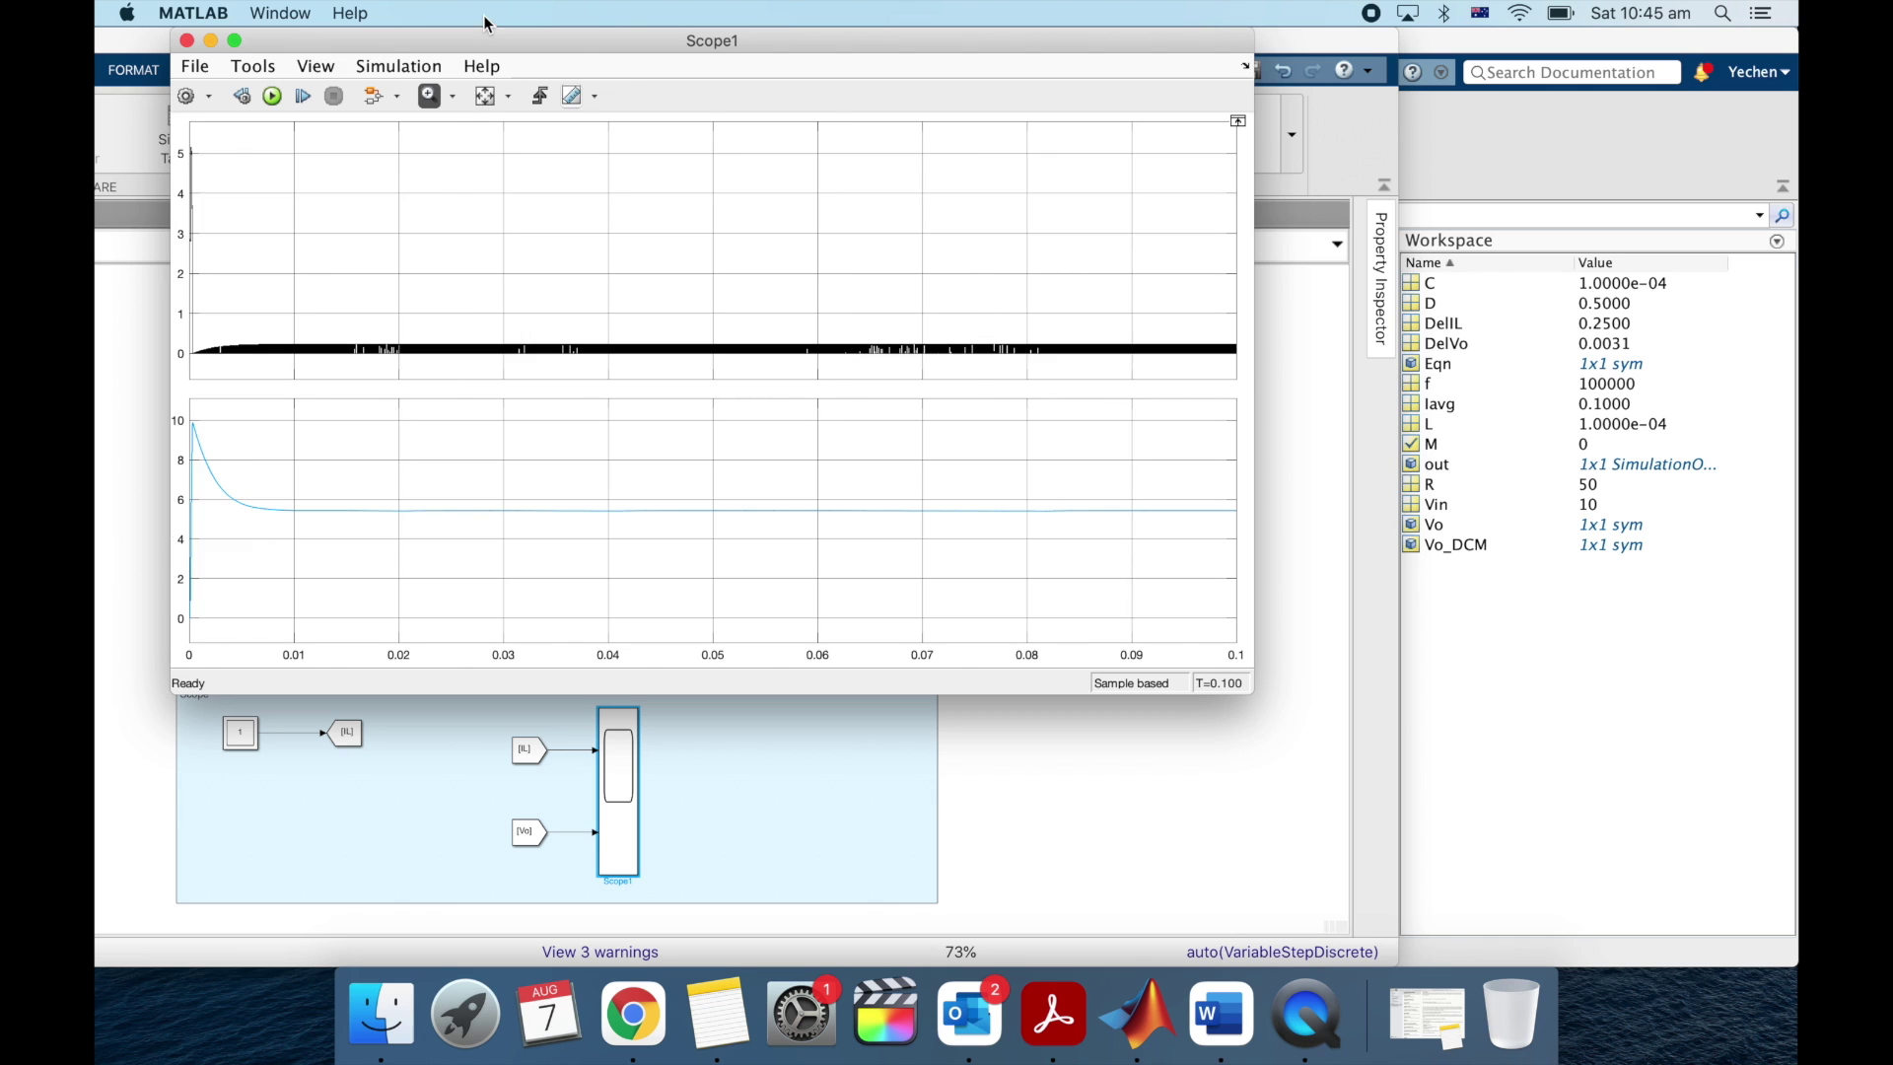
{"action": "left_click_drag", "start_coordinate": [489, 41], "coordinate": [987, 80]}
{"action": "left_click", "coordinate": [347, 423]}
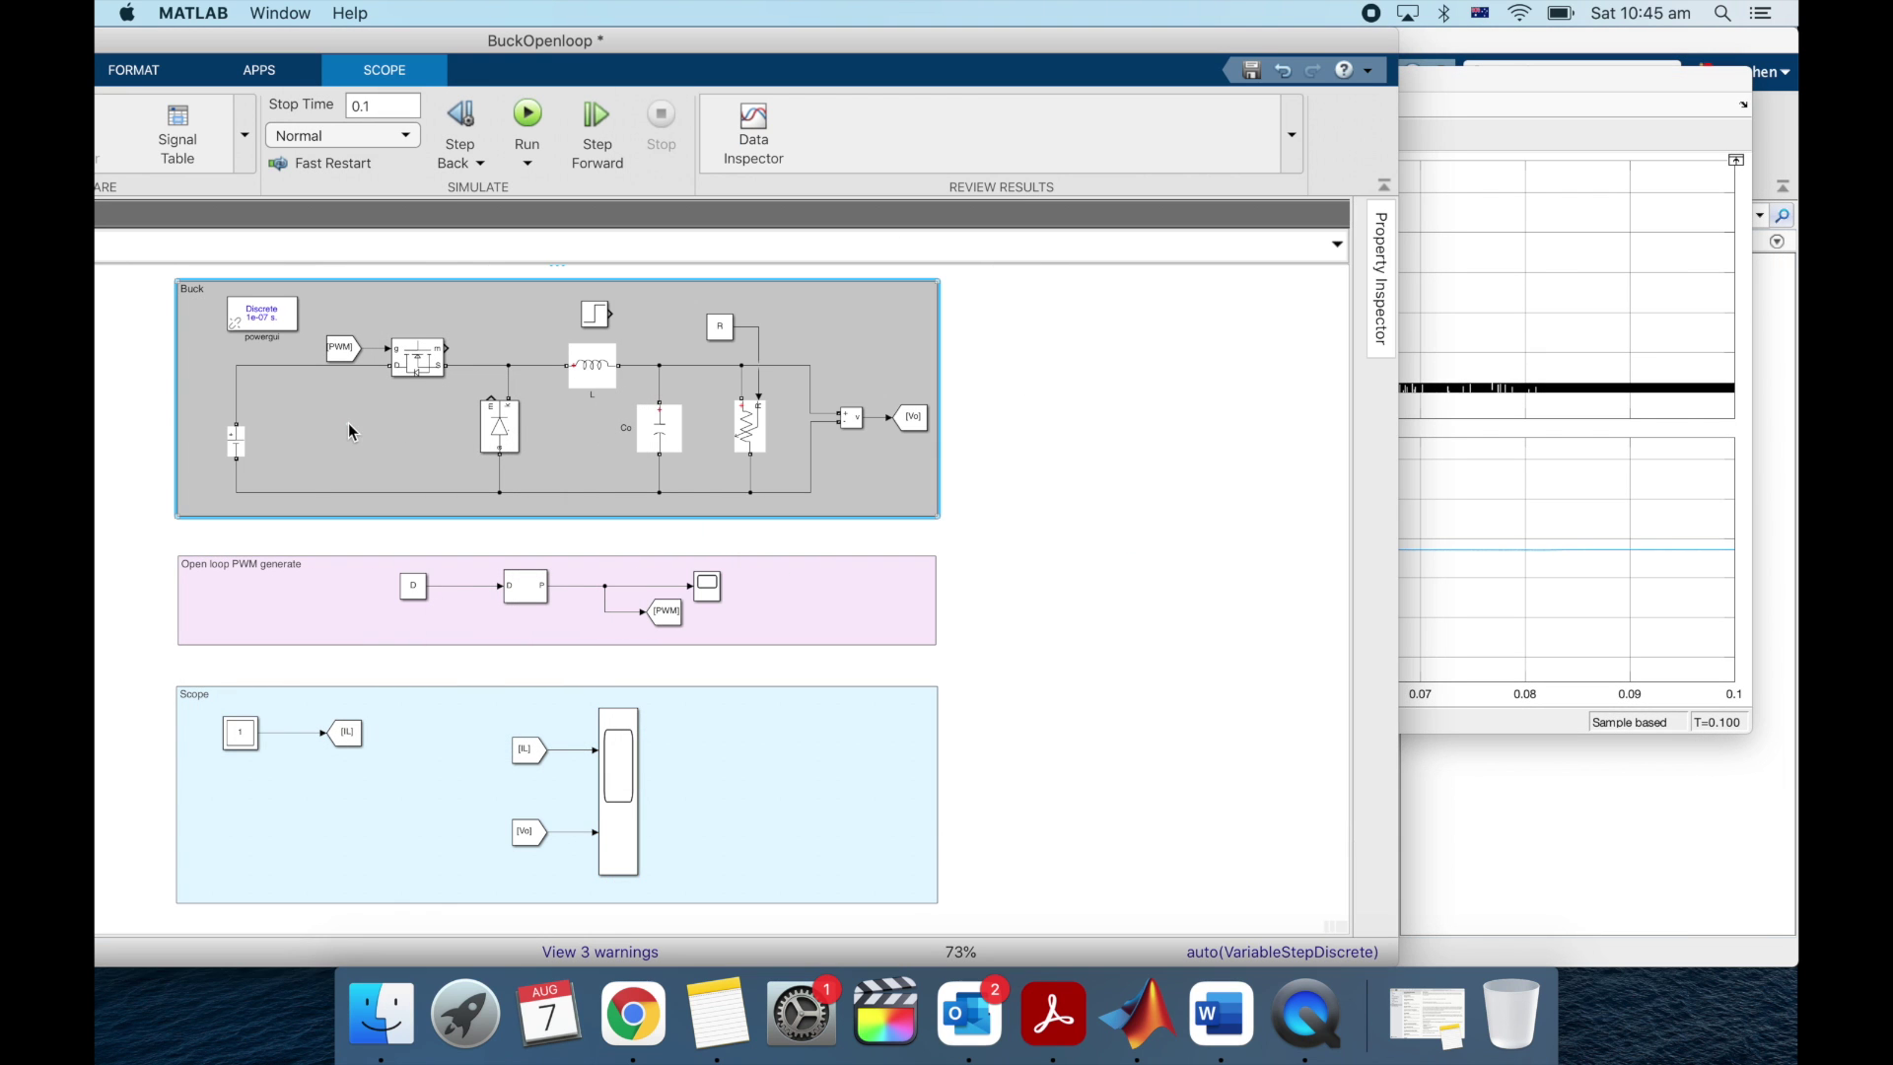
{"action": "left_click", "coordinate": [418, 360]}
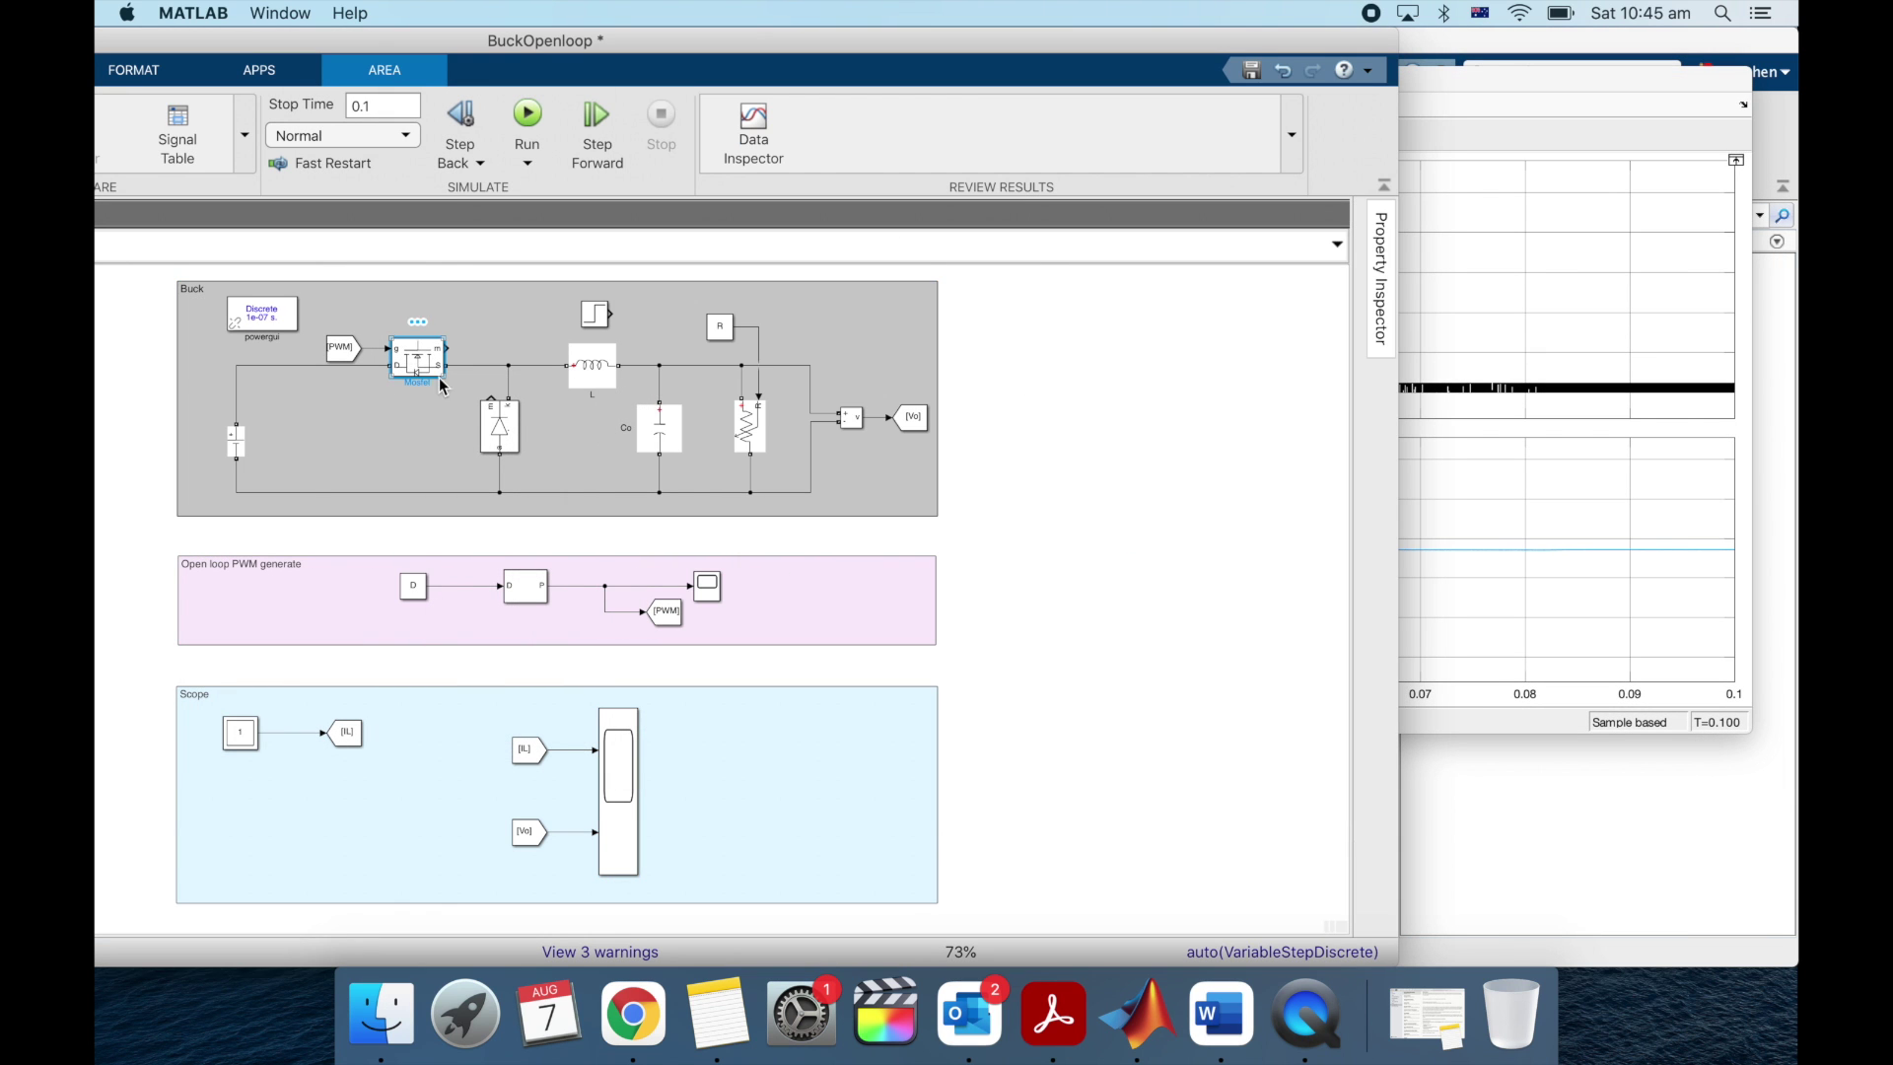
{"action": "left_click", "coordinate": [506, 441]}
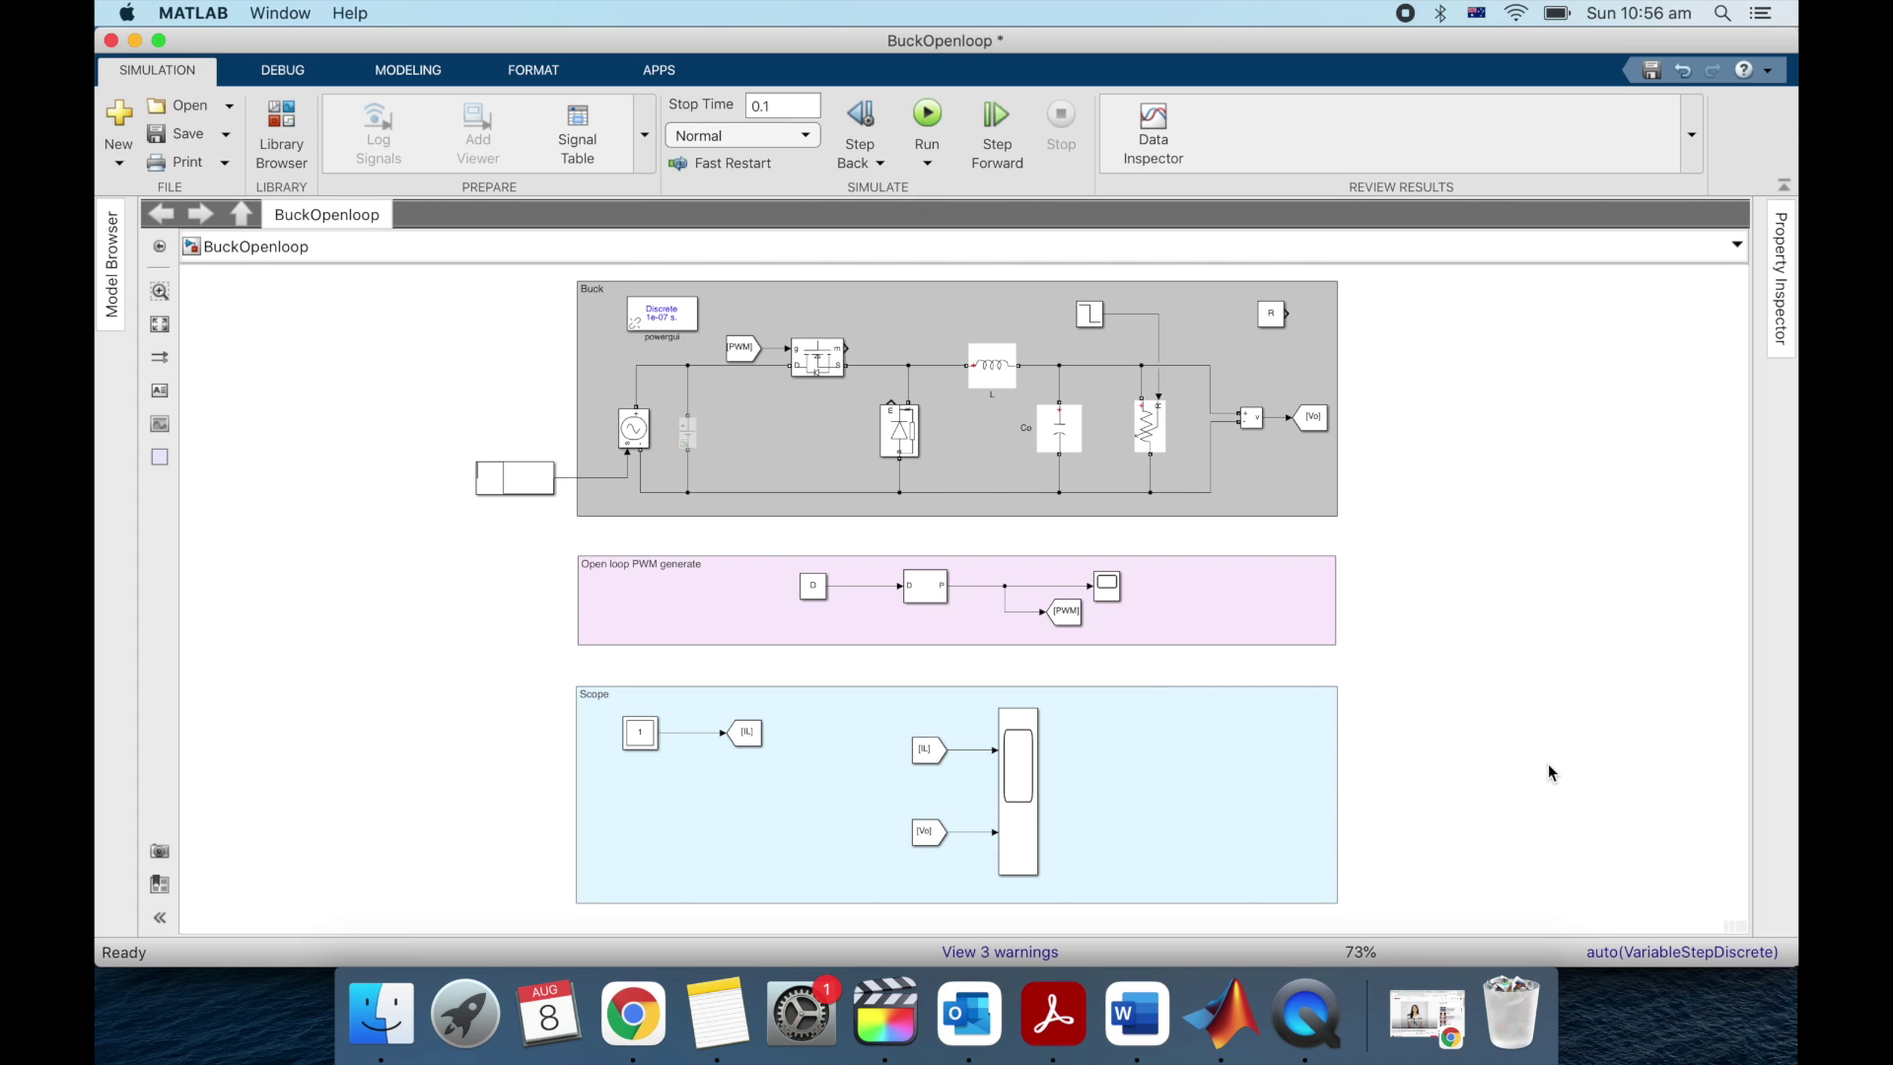
Step: Inspect the parameters of the stair generator feeding the input voltage source and of the step block driving the variable load resistor
{"action": "left_click", "coordinate": [611, 472]}
{"action": "double_click", "coordinate": [528, 489]}
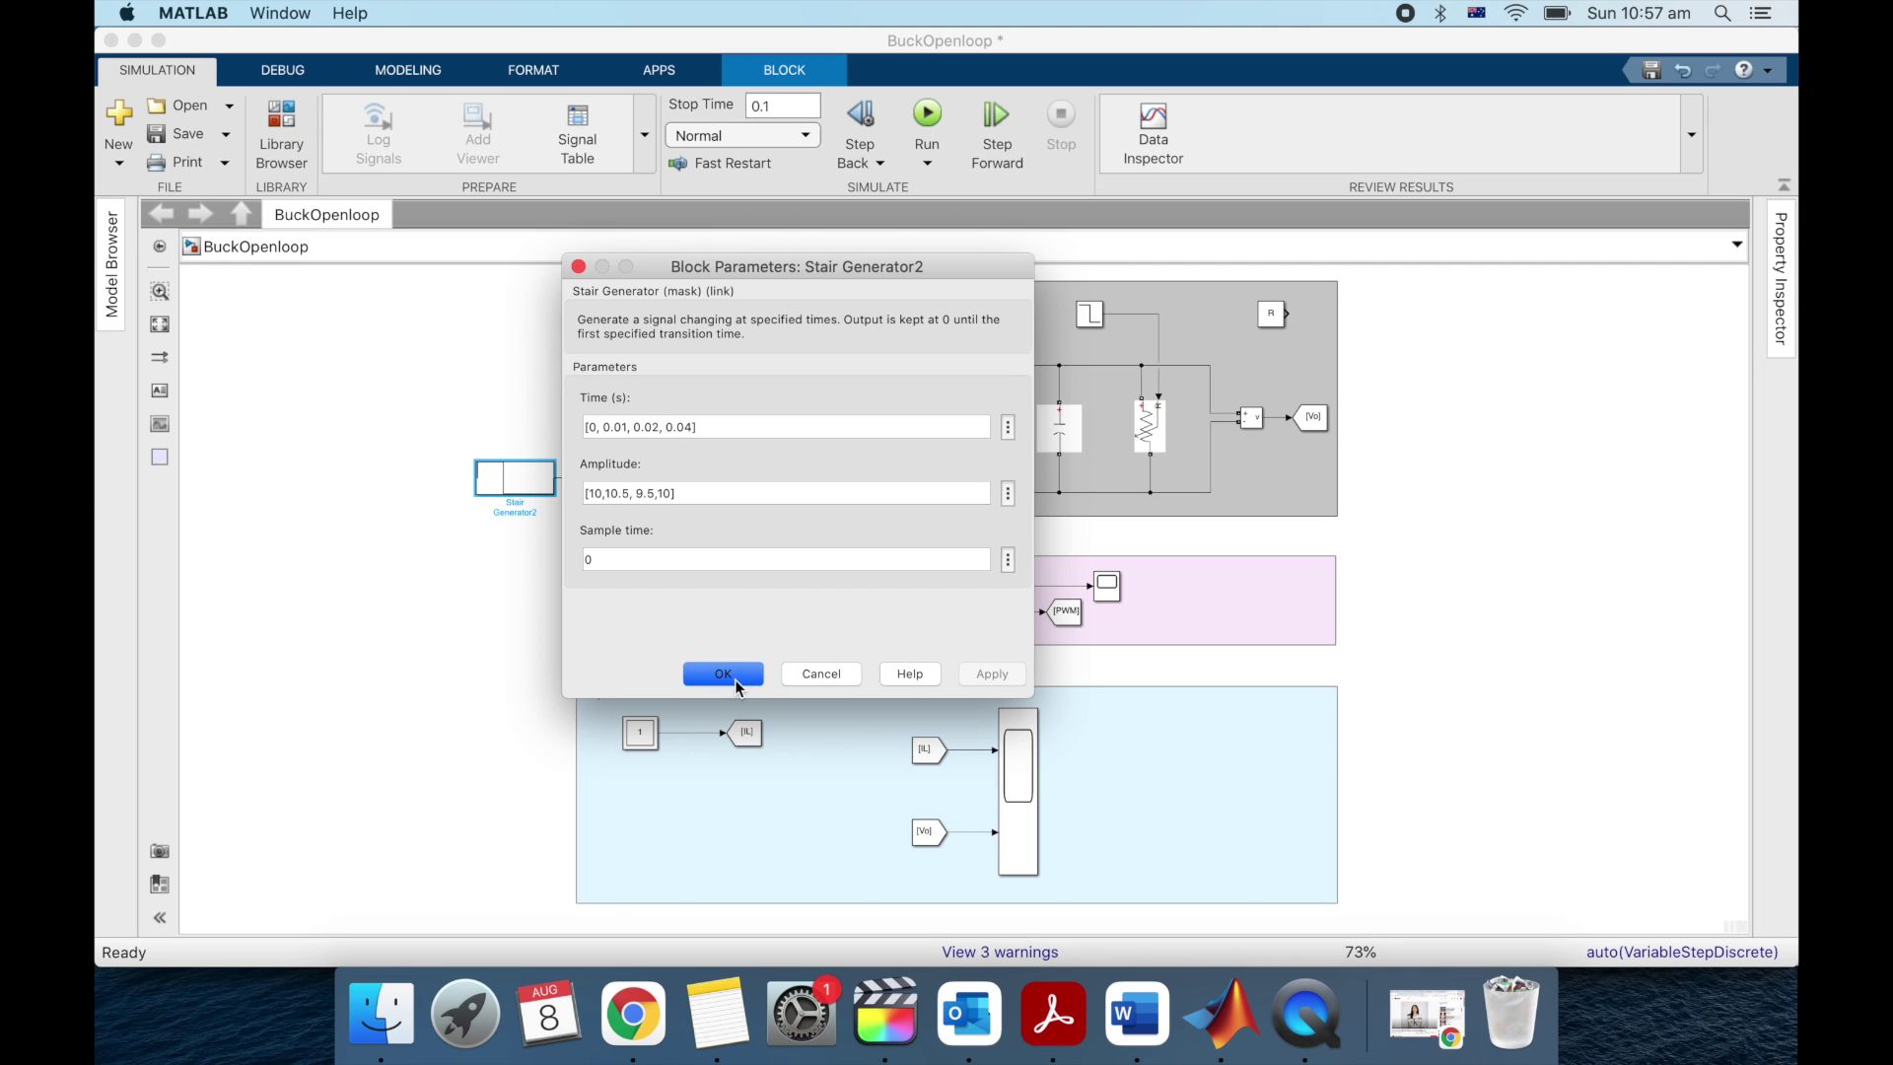
{"action": "left_click", "coordinate": [724, 674]}
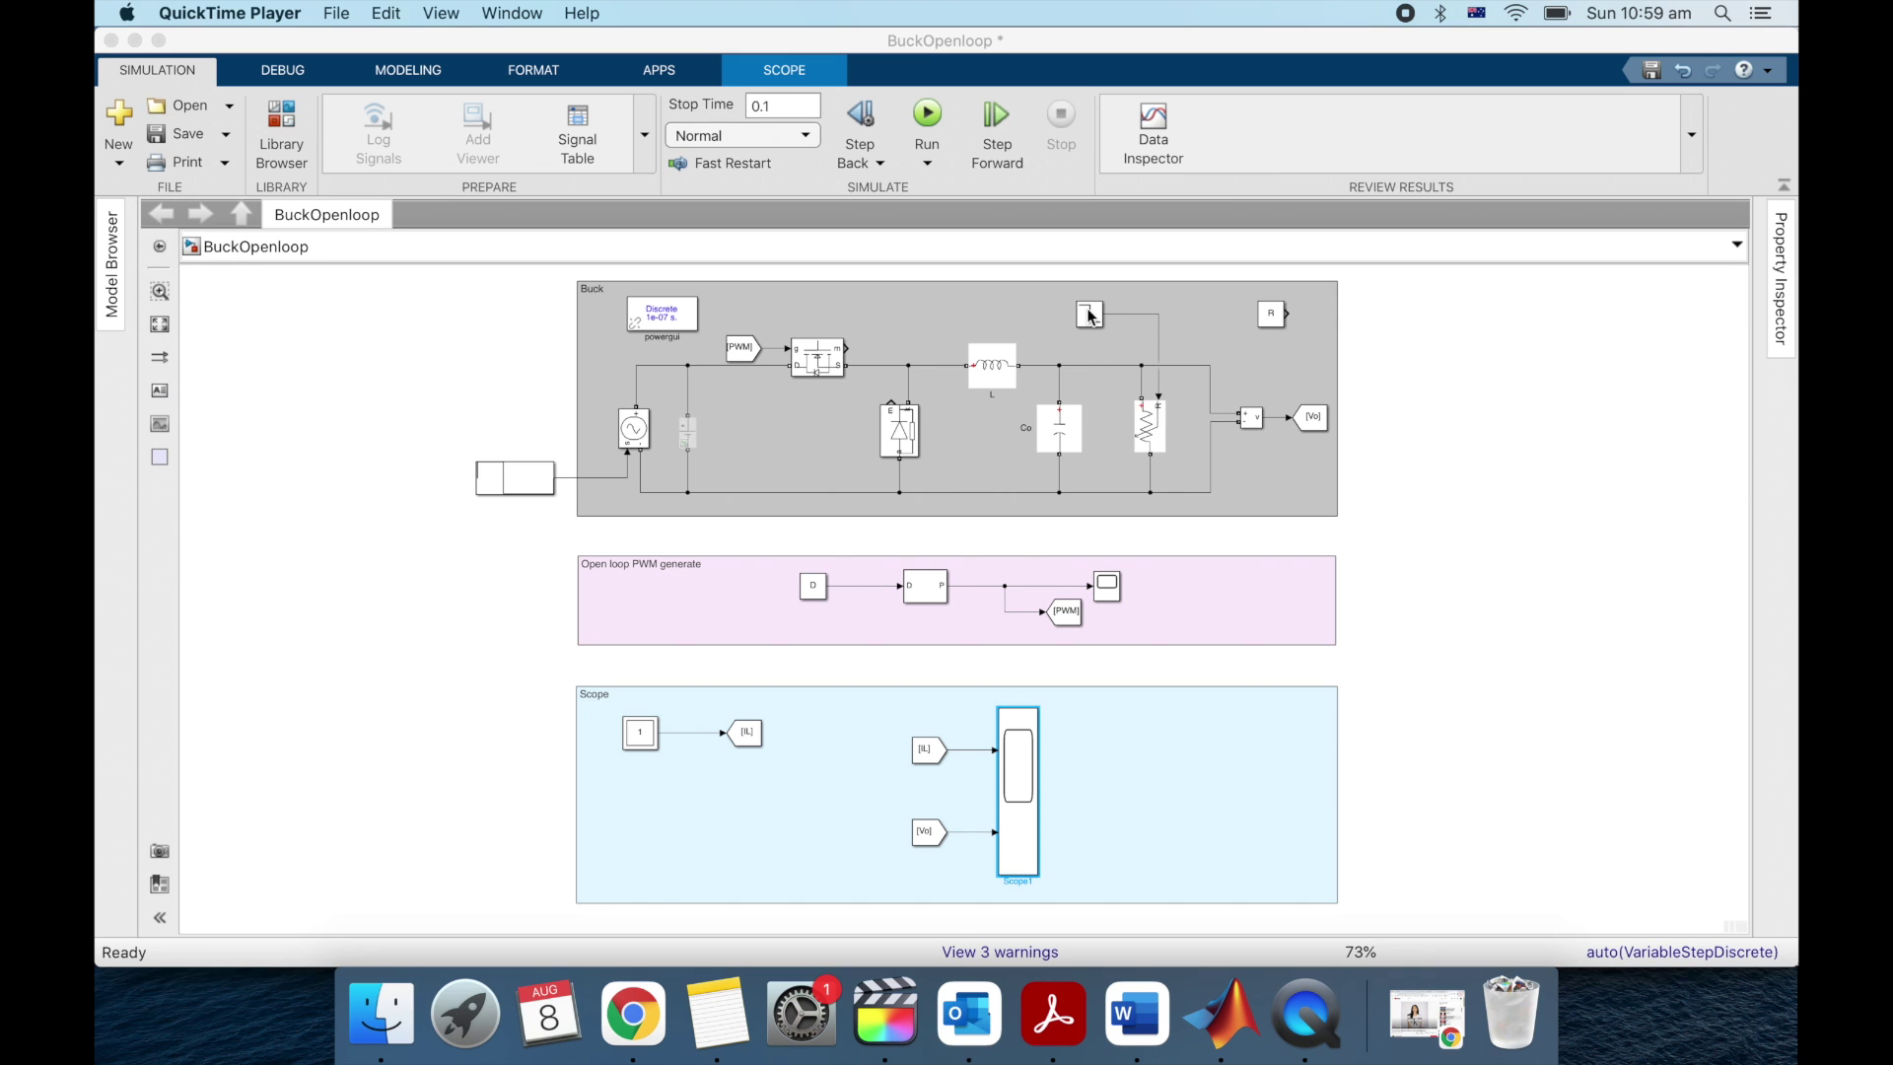
{"action": "double_click", "coordinate": [1094, 315]}
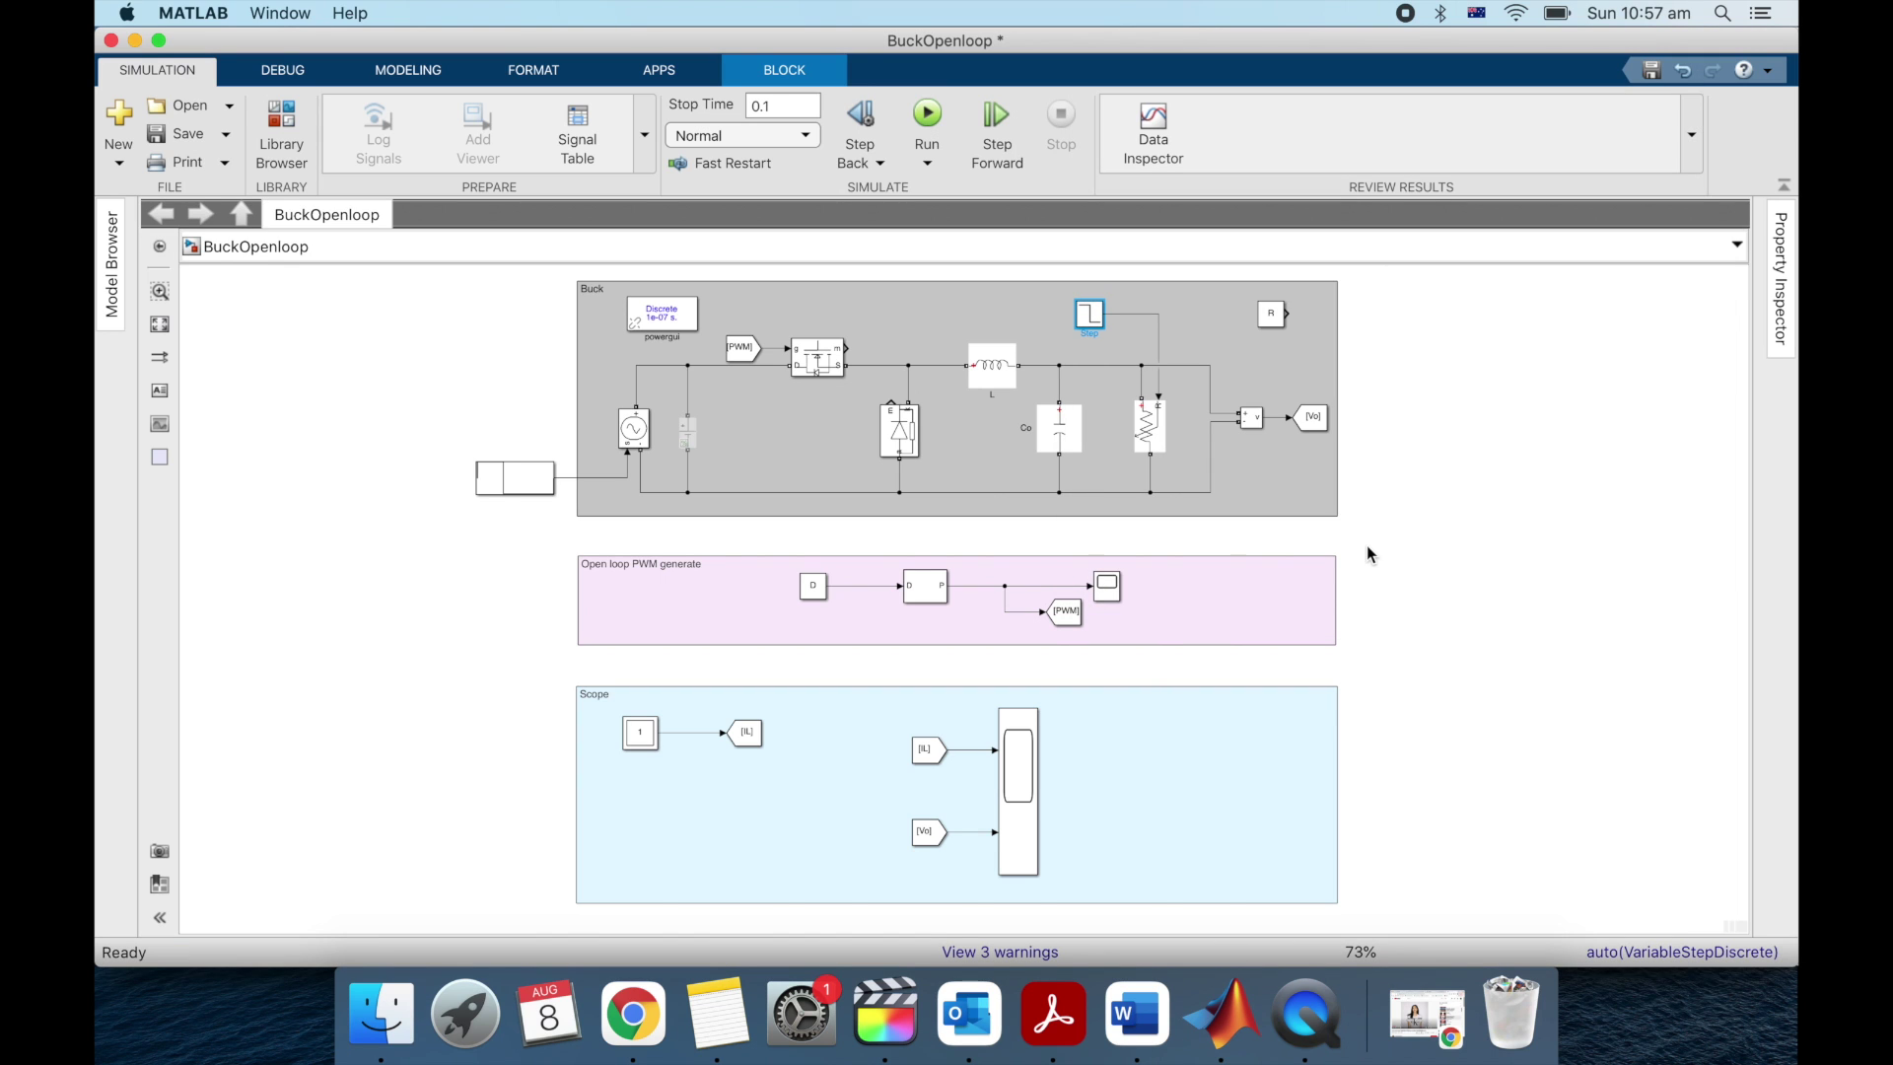
Step: Run the BuckOpenloop simulation with the input voltage and load steps, and open the scope showing IL and Vo
{"action": "left_click", "coordinate": [931, 121]}
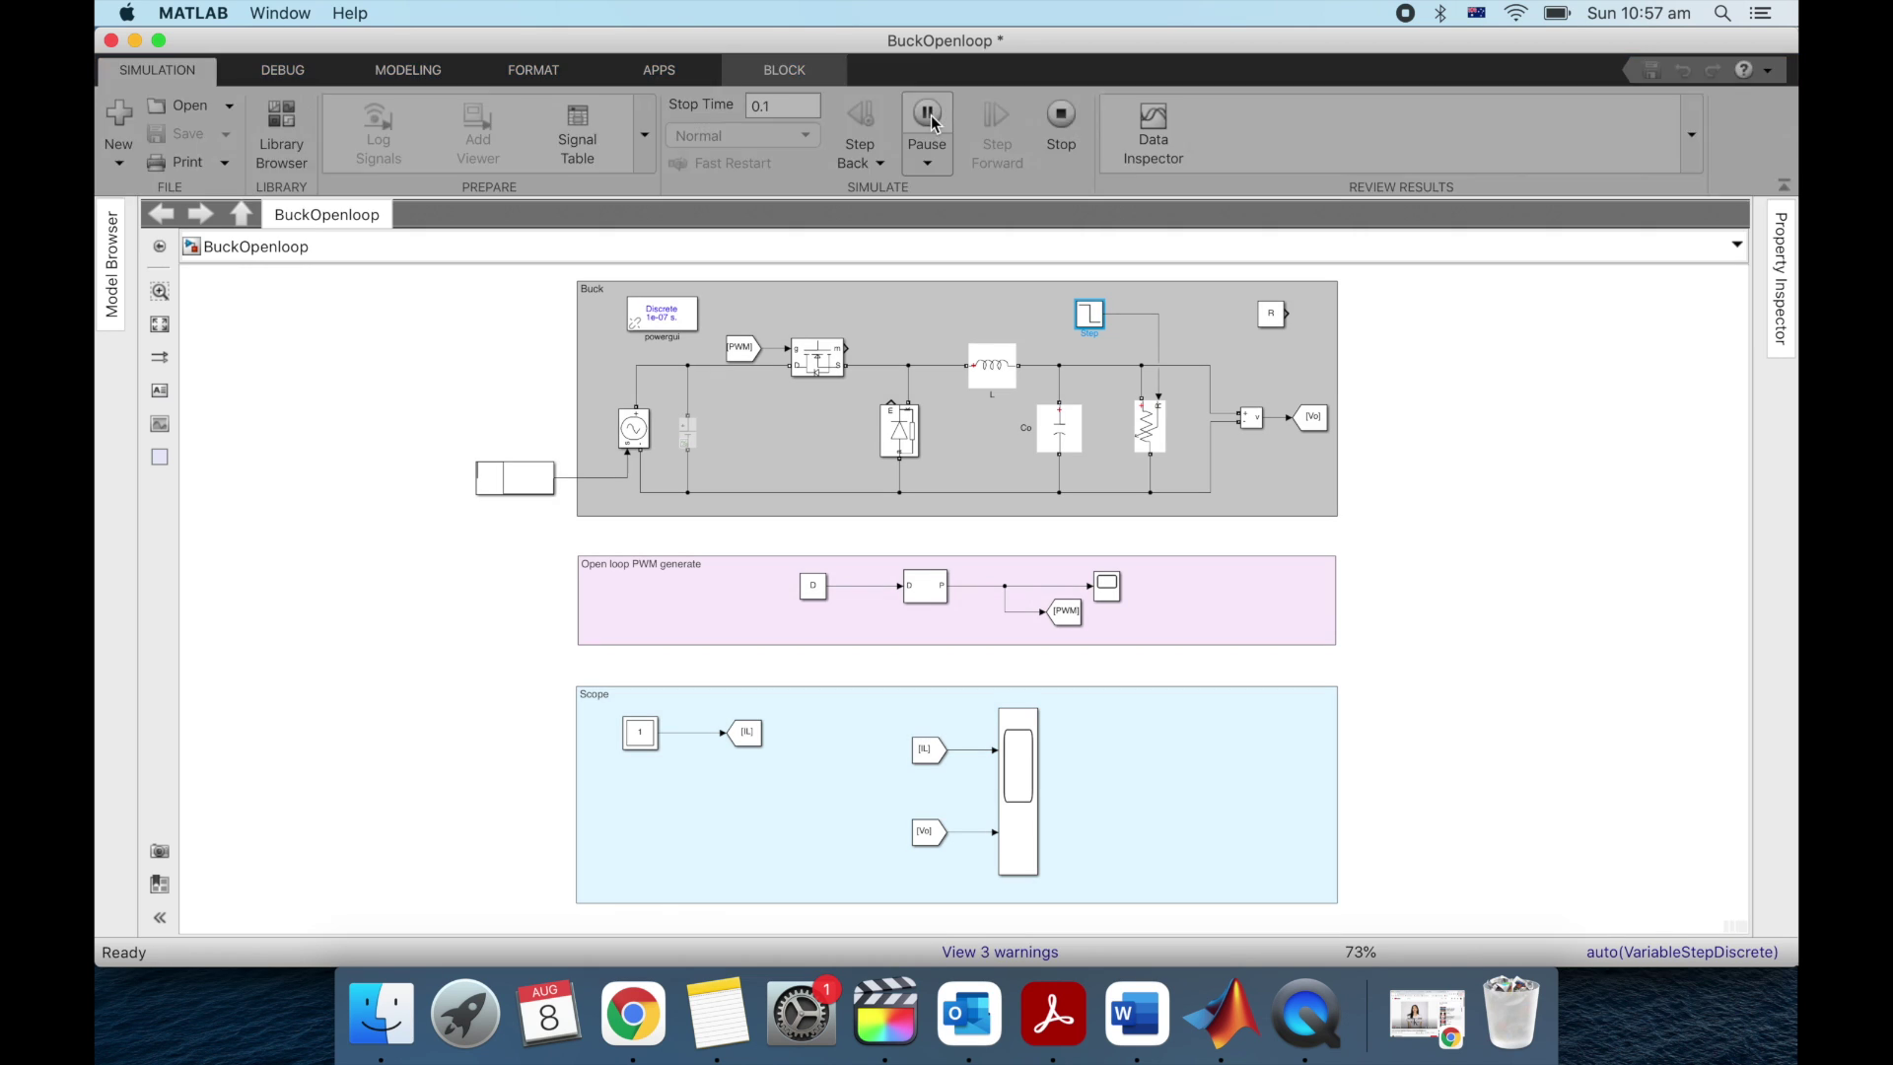
{"action": "double_click", "coordinate": [1011, 781]}
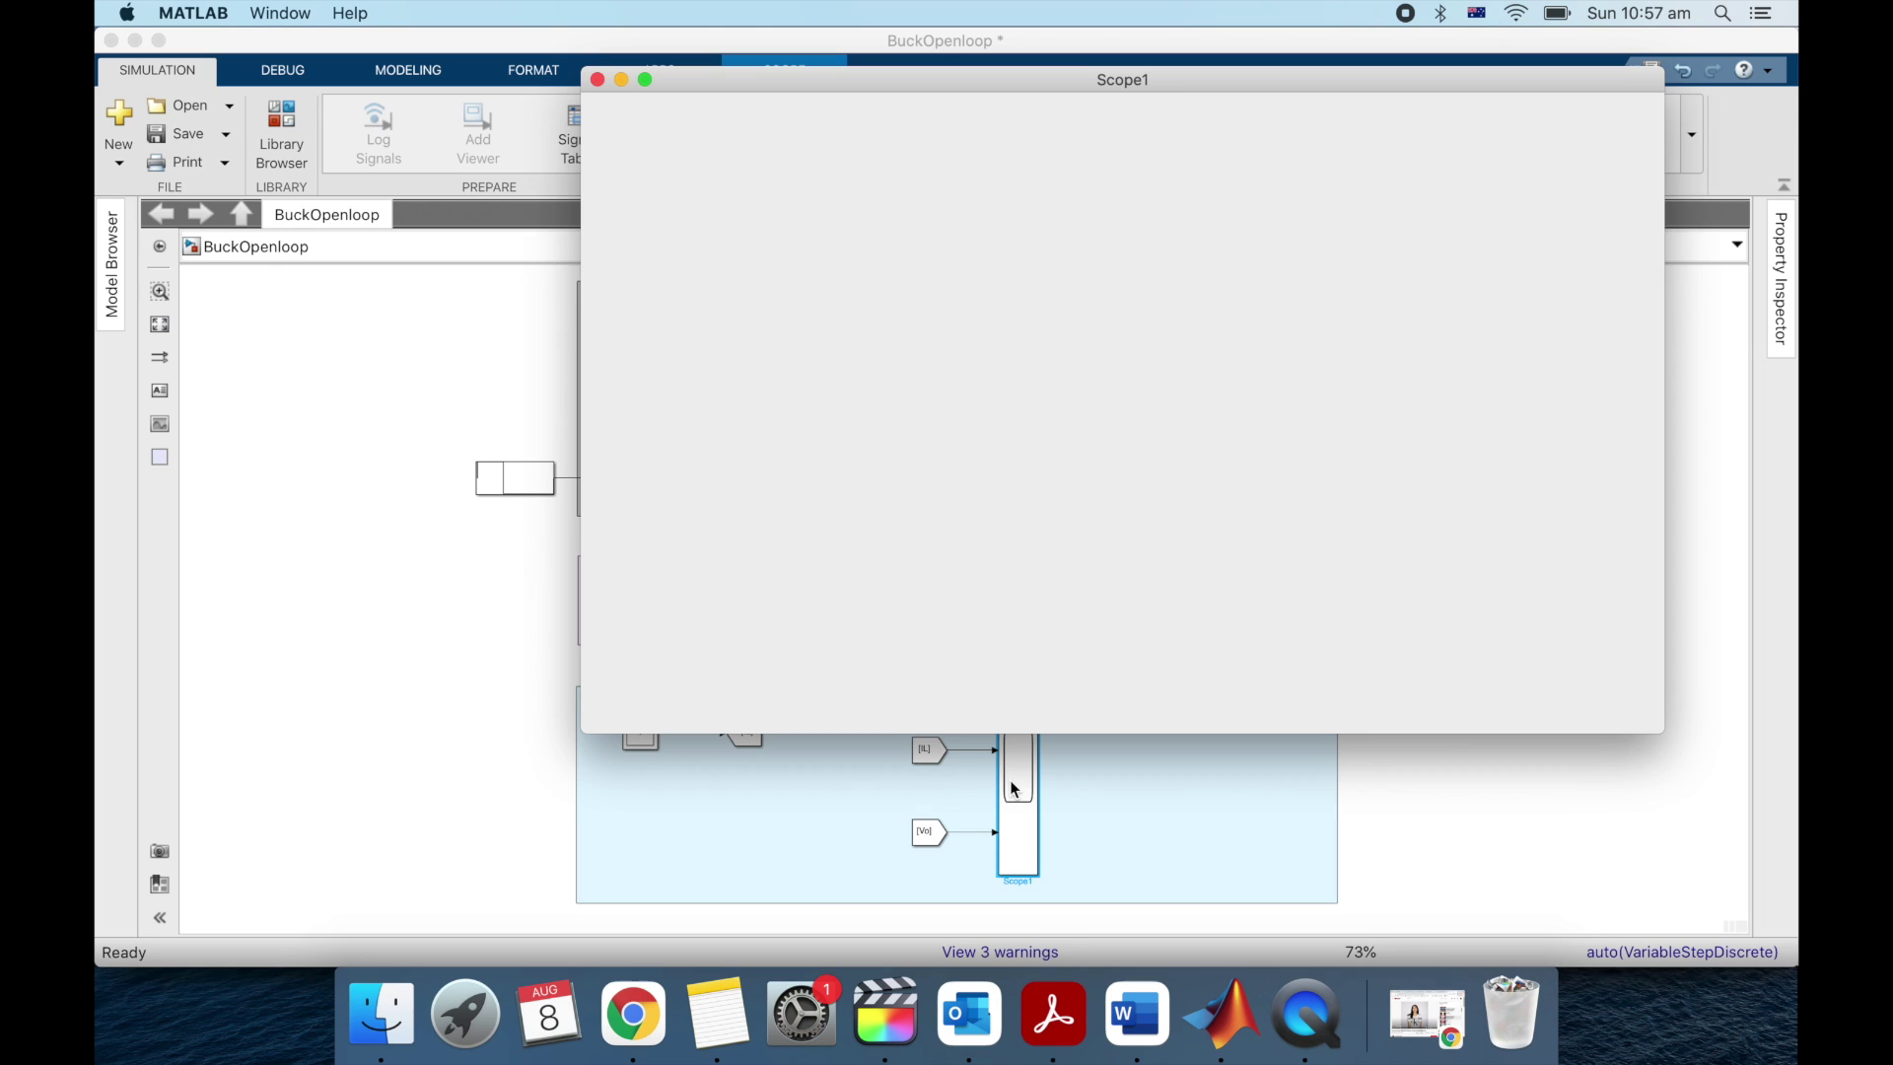